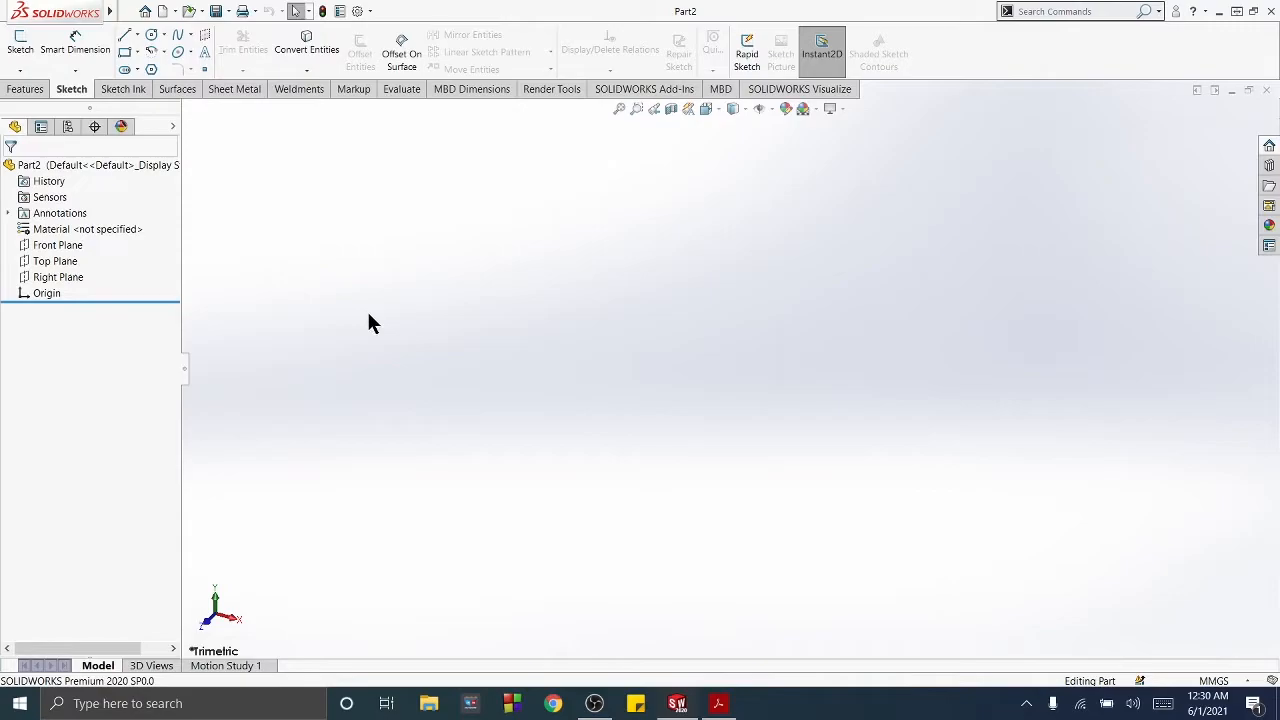
# Step: Sketch a circle of about 57.5 mm radius centred on the origin on the Top Plane and exit the sketch
pyautogui.click(60, 264)
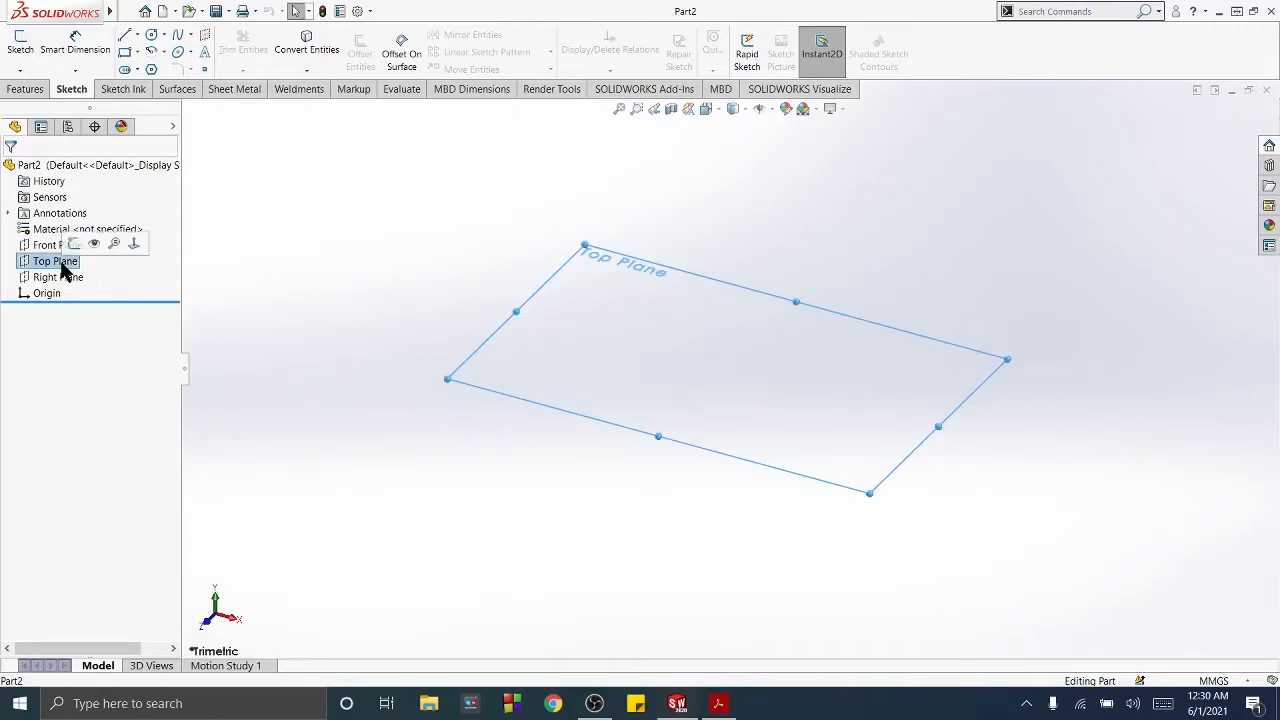
pyautogui.rightClick(62, 266)
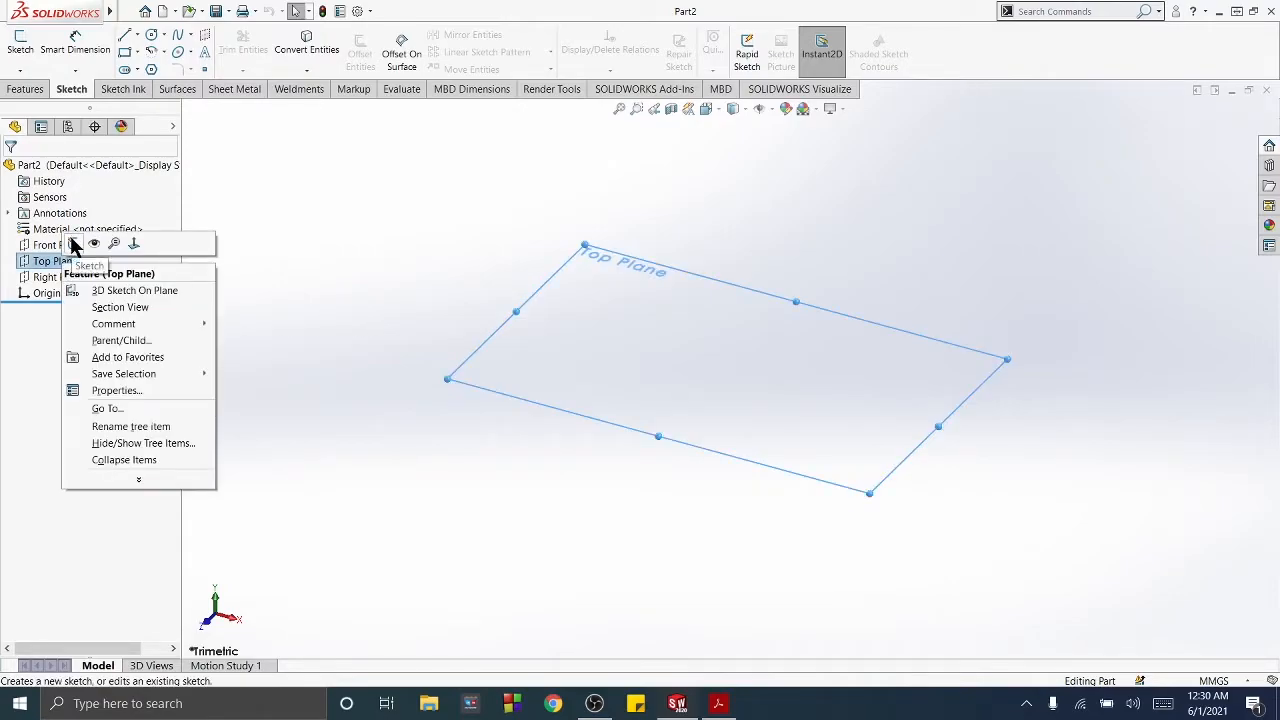
pyautogui.click(74, 245)
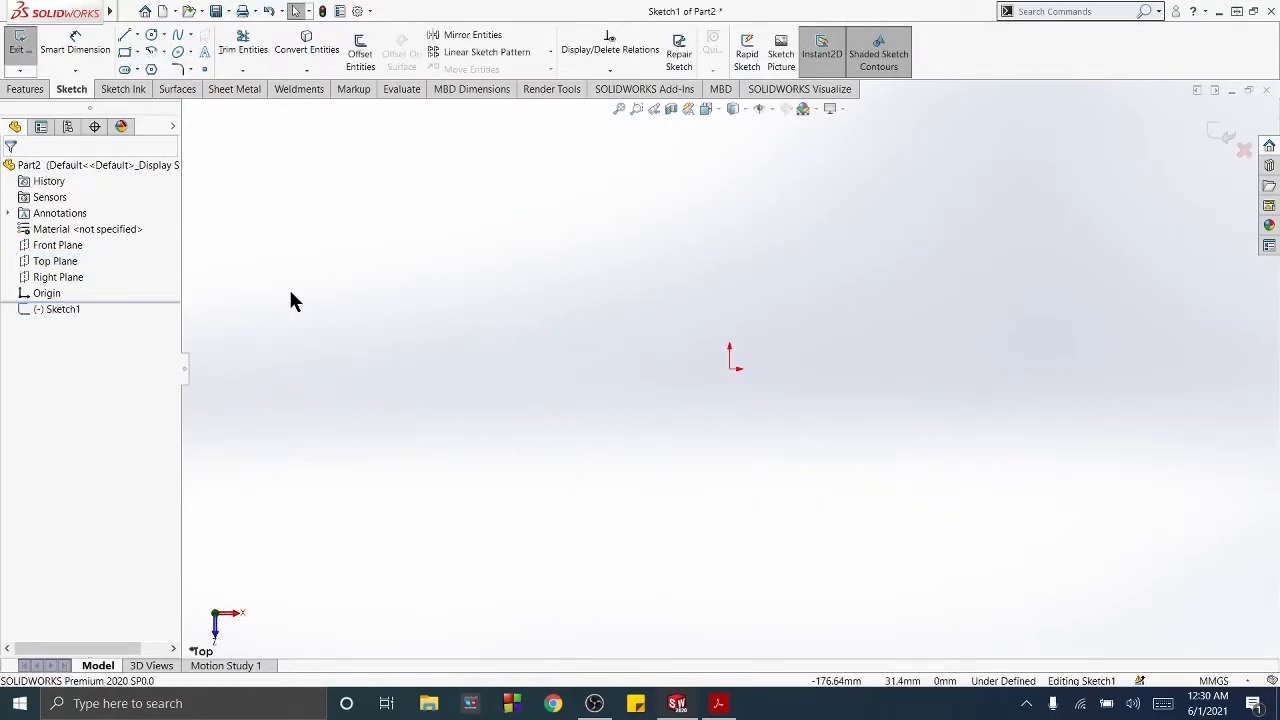
pyautogui.moveTo(313, 295); pyautogui.dragTo(326, 309, button='right')
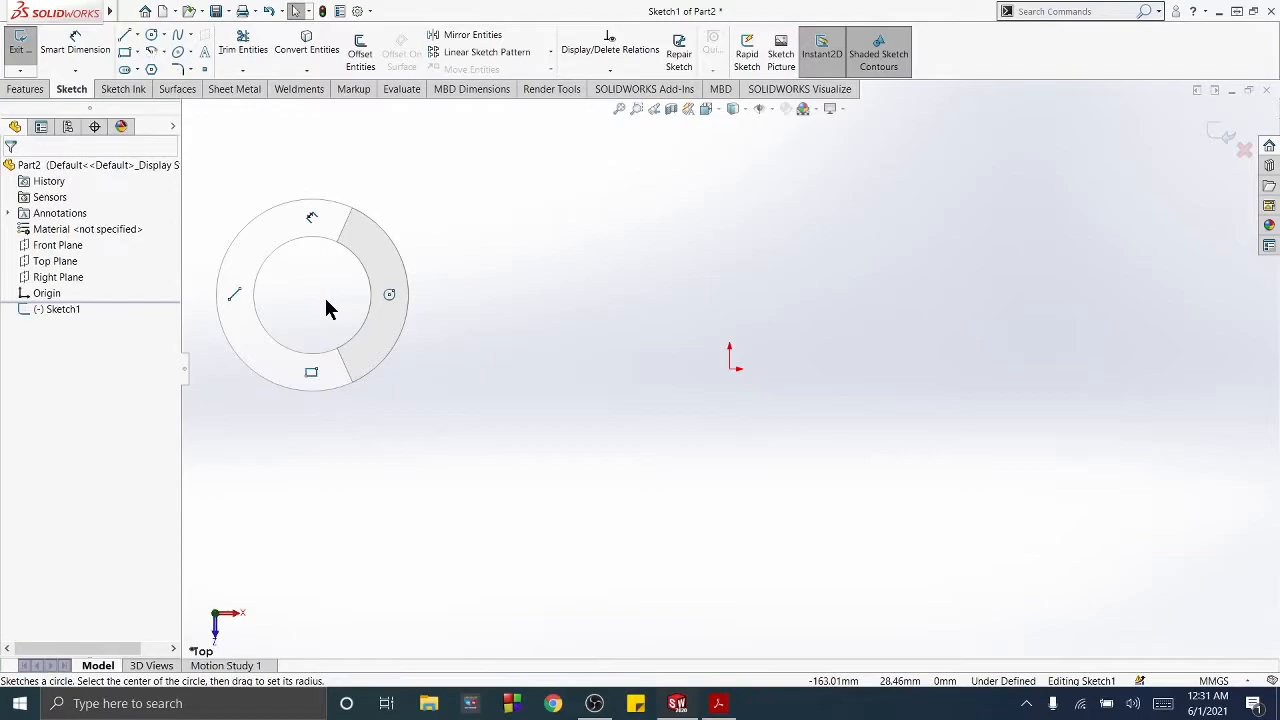
pyautogui.moveTo(383, 298); pyautogui.dragTo(405, 304, button='right')
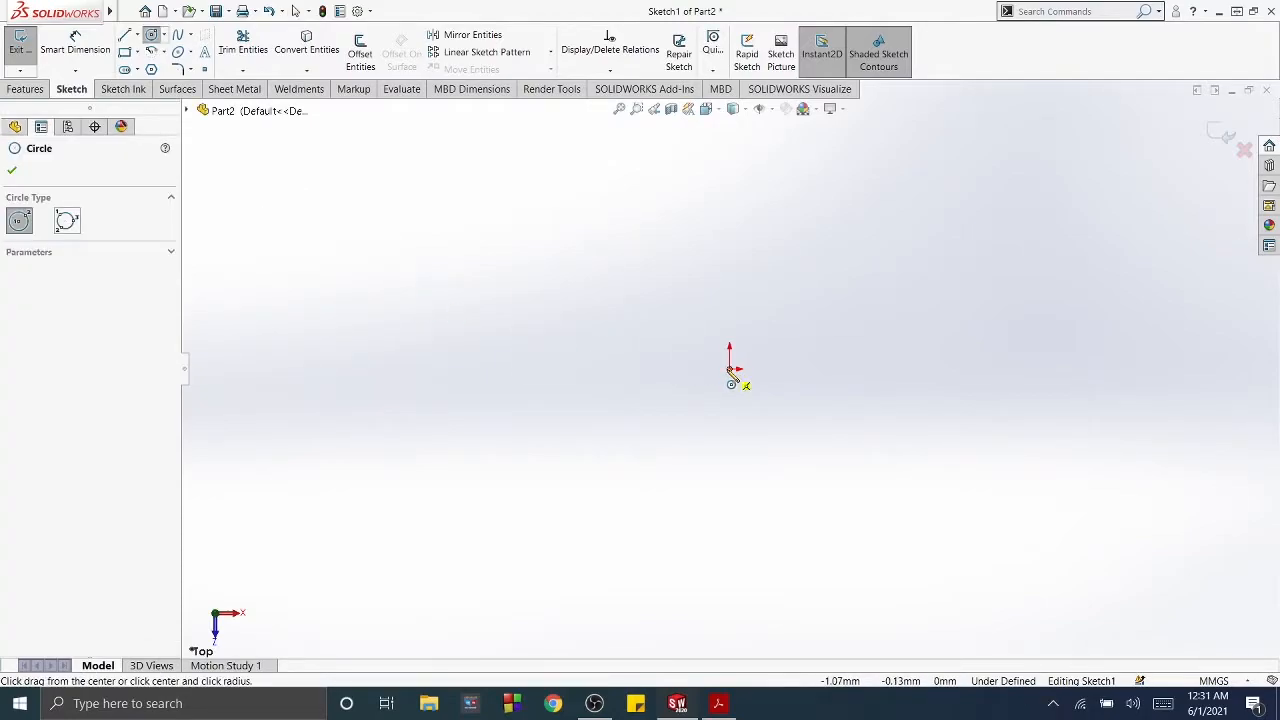
pyautogui.click(729, 369)
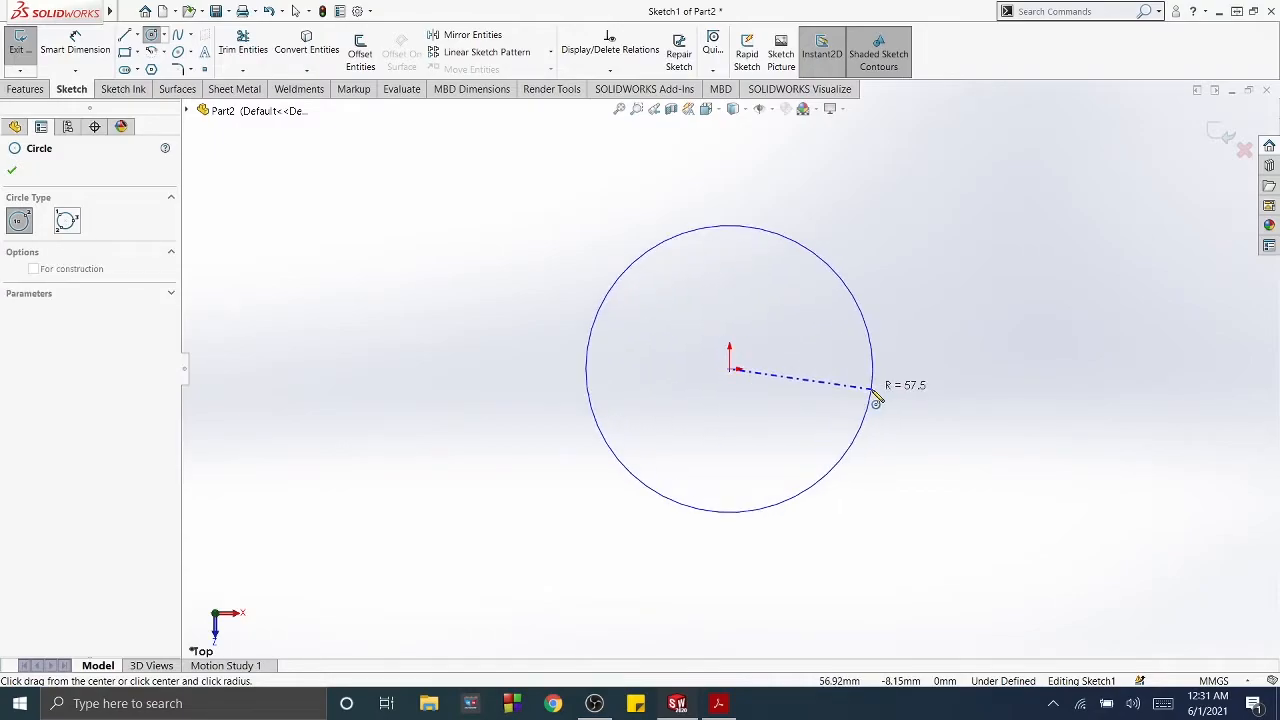
pyautogui.click(873, 395)
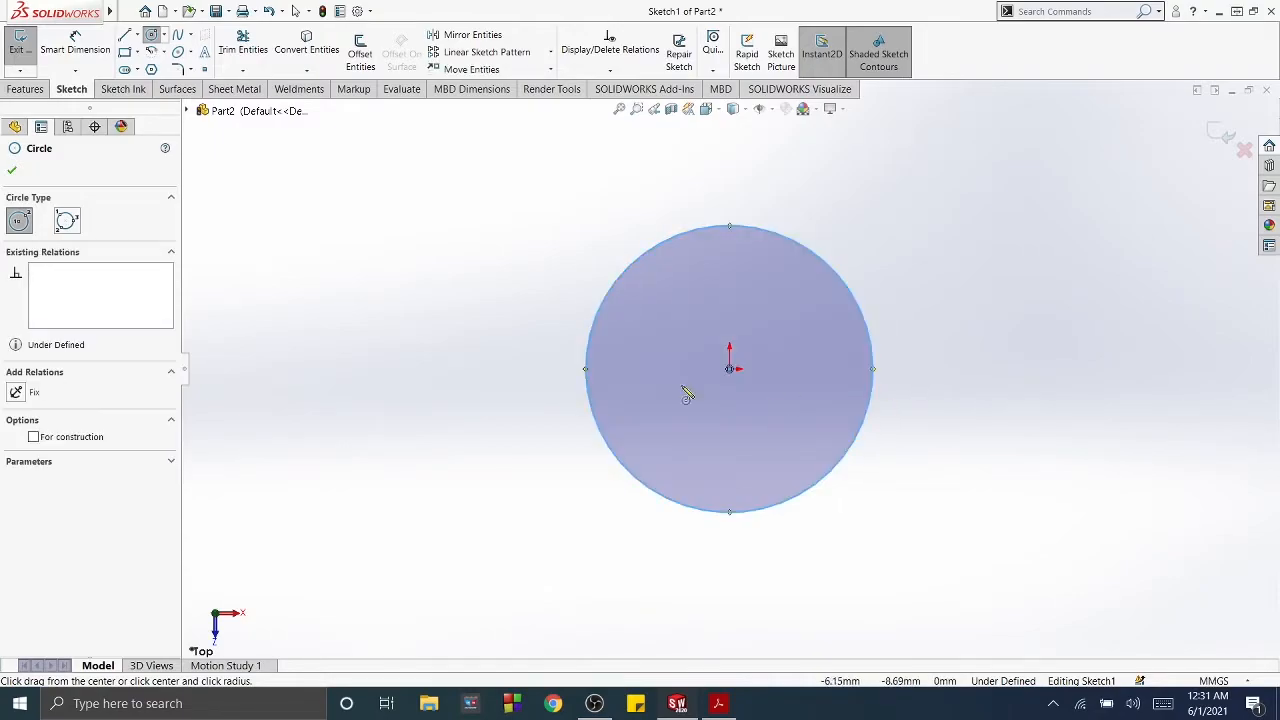
pyautogui.click(13, 171)
pyautogui.click(487, 305)
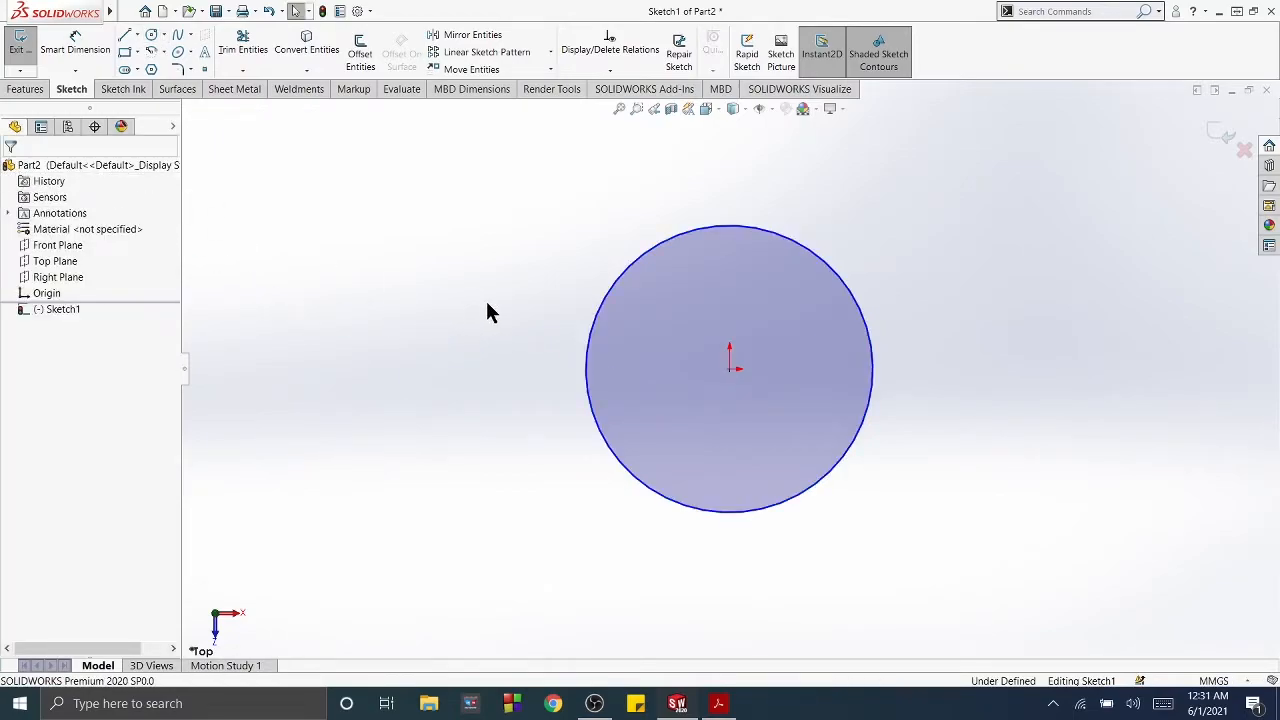
pyautogui.click(21, 58)
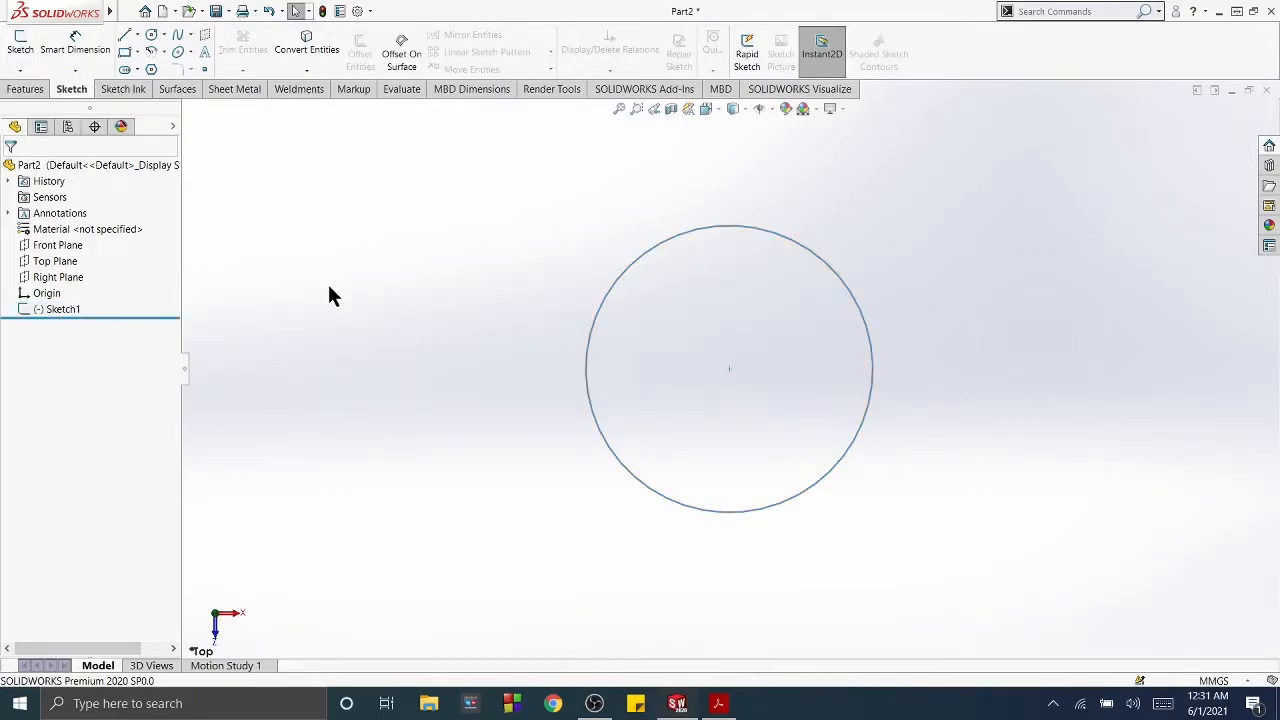
# Step: In a new Top Plane sketch, draw a corner rectangle about 34 mm high from the origin to the circle's upper-right edge and exit the sketch
pyautogui.moveTo(331, 288); pyautogui.dragTo(350, 294, button='right')
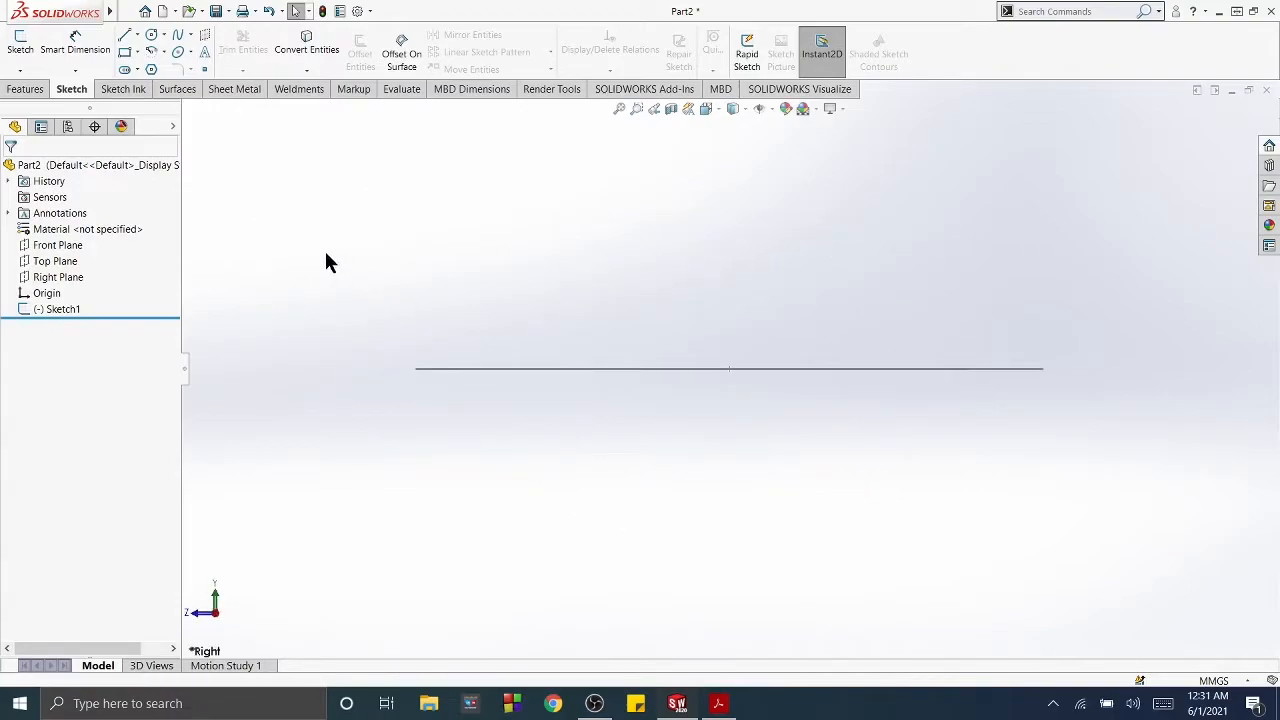
pyautogui.moveTo(326, 253)
pyautogui.mouseDown(button='right')
pyautogui.moveTo(340, 251)
pyautogui.moveTo(338, 270)
pyautogui.mouseUp(button='right')
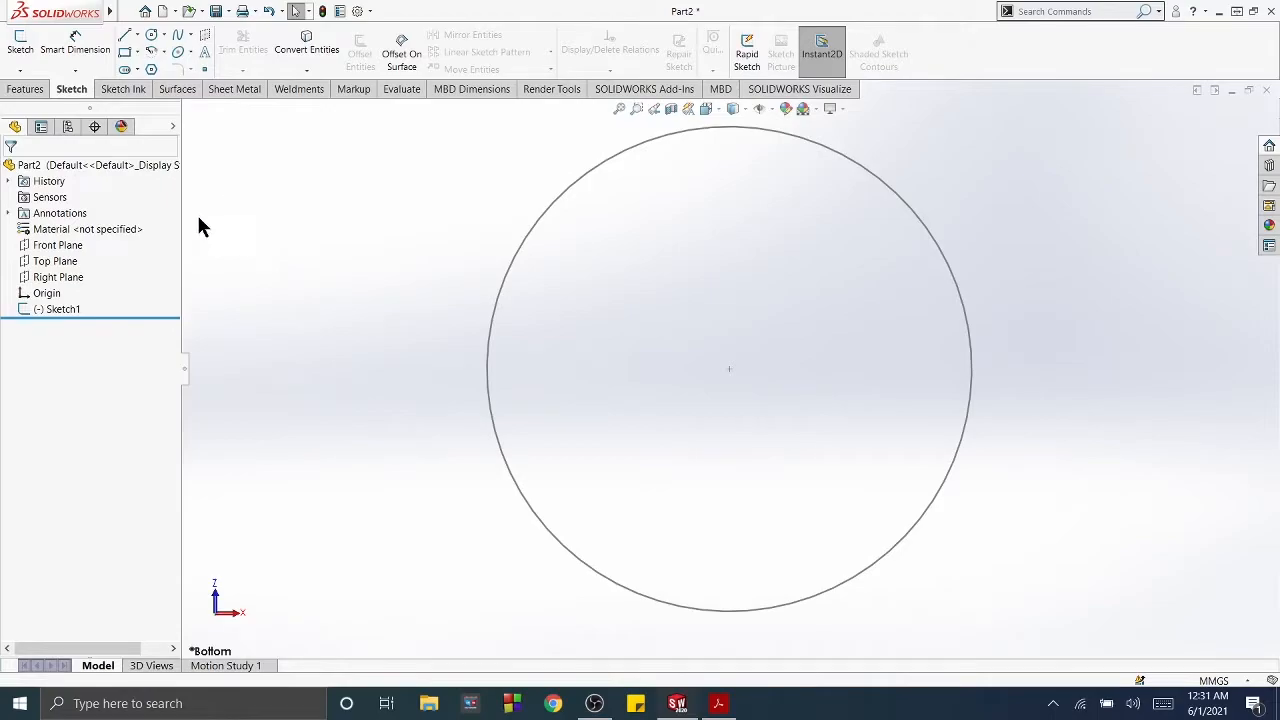
pyautogui.click(55, 261)
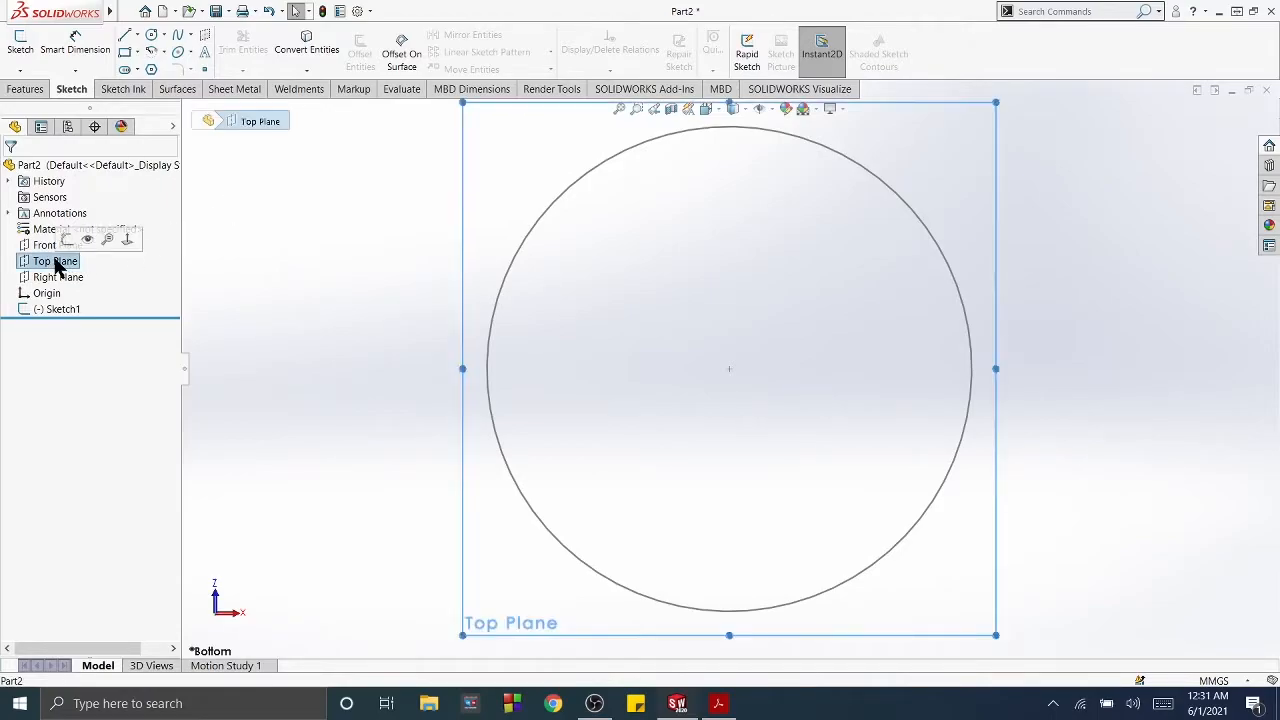
pyautogui.rightClick(55, 262)
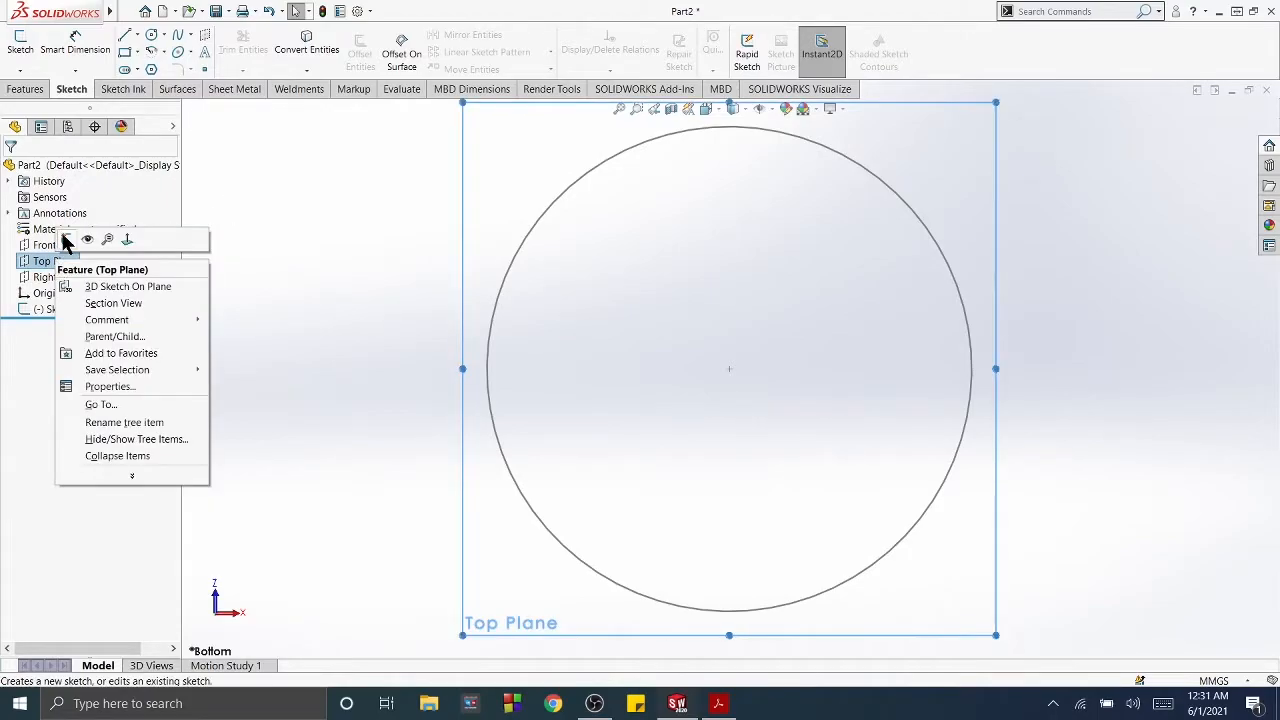
pyautogui.click(68, 240)
pyautogui.click(357, 327)
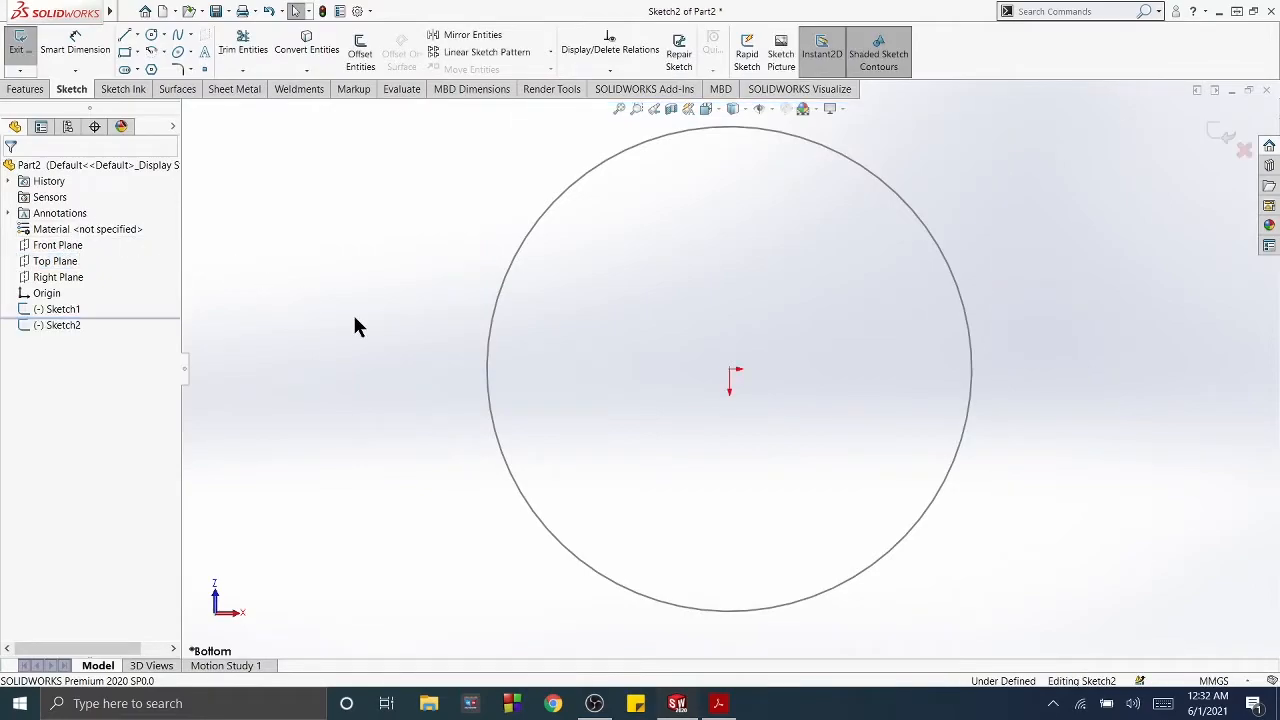
pyautogui.moveTo(354, 318); pyautogui.dragTo(335, 317, button='right')
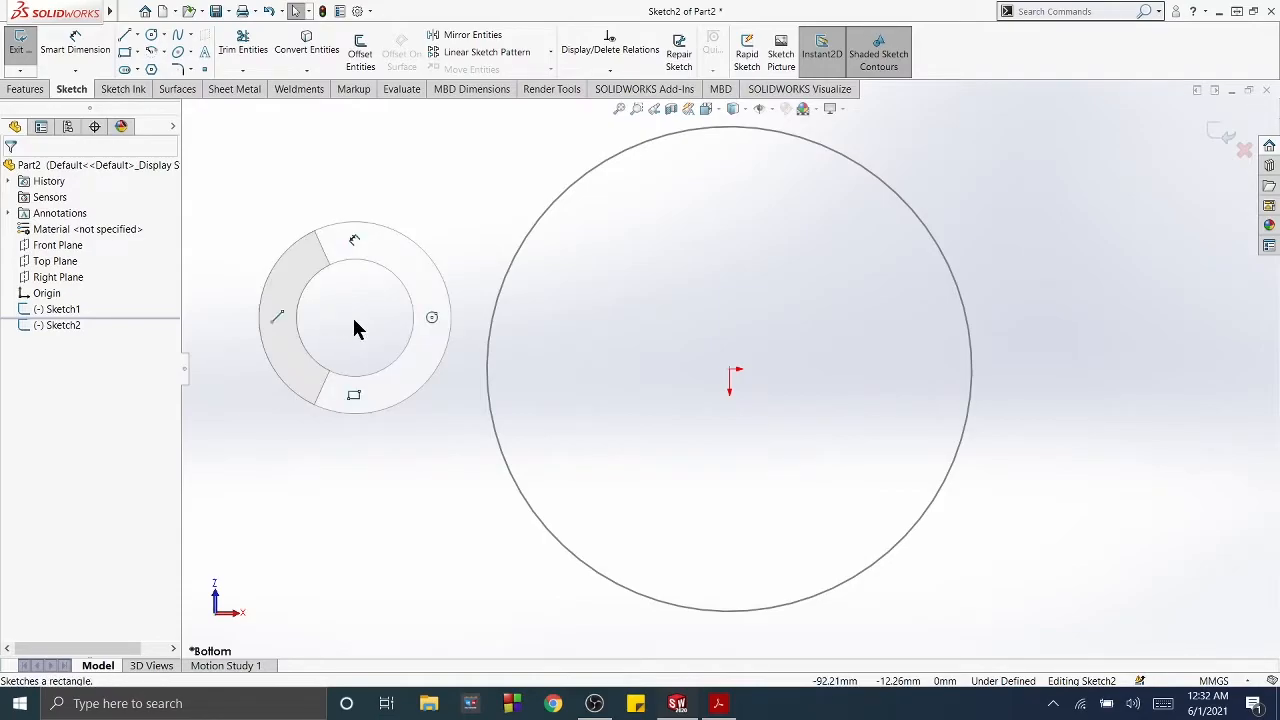
pyautogui.moveTo(355, 322)
pyautogui.mouseDown(button='right')
pyautogui.moveTo(369, 329)
pyautogui.moveTo(357, 345)
pyautogui.mouseUp(button='right')
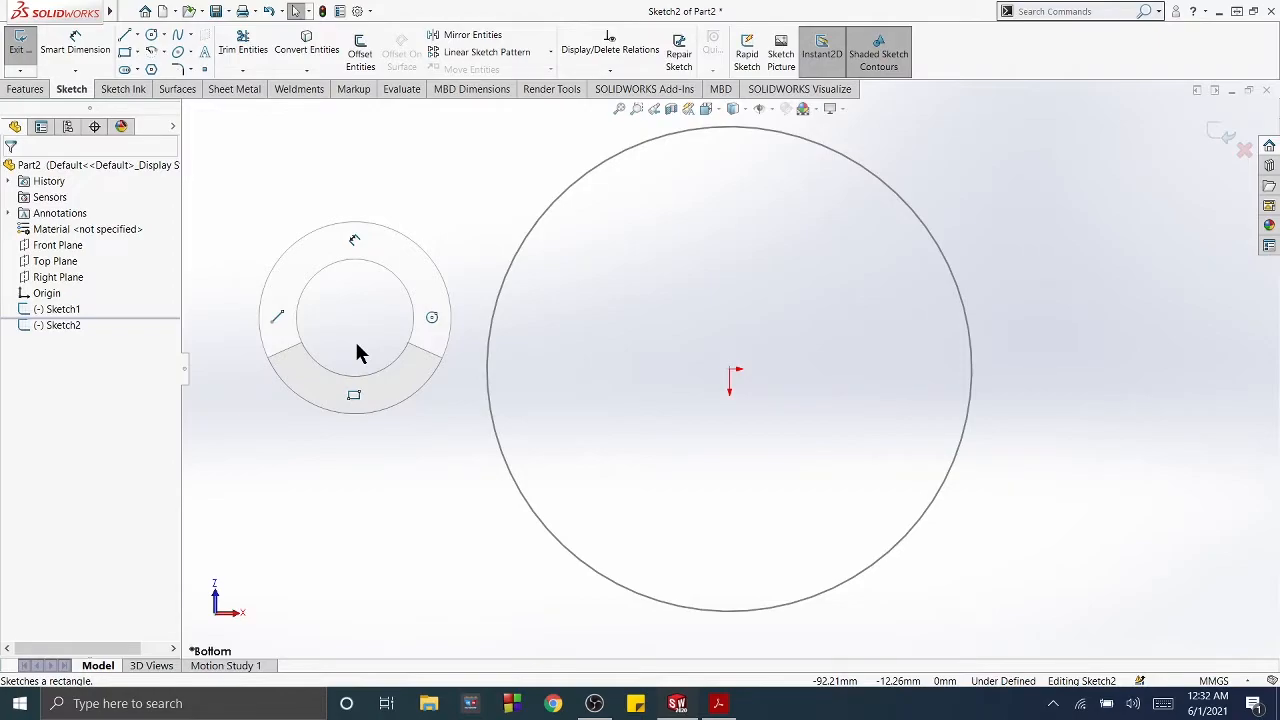
pyautogui.moveTo(356, 342); pyautogui.dragTo(358, 404, button='right')
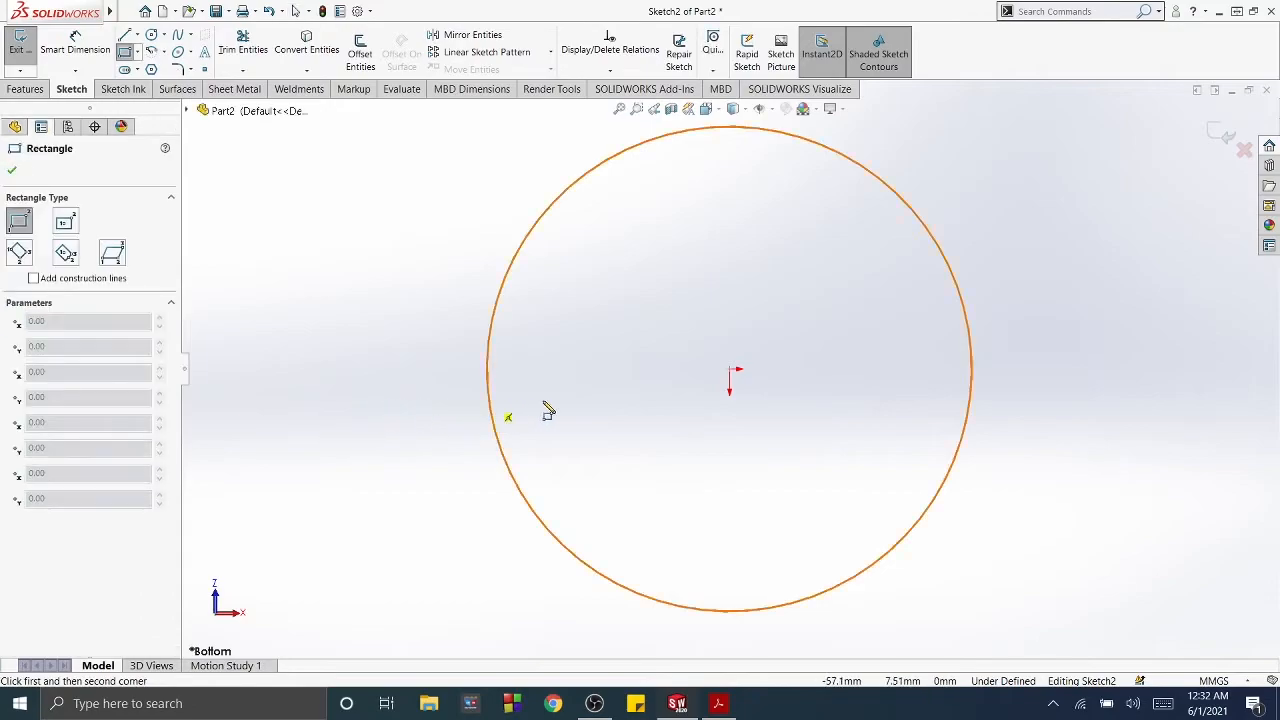
pyautogui.click(729, 369)
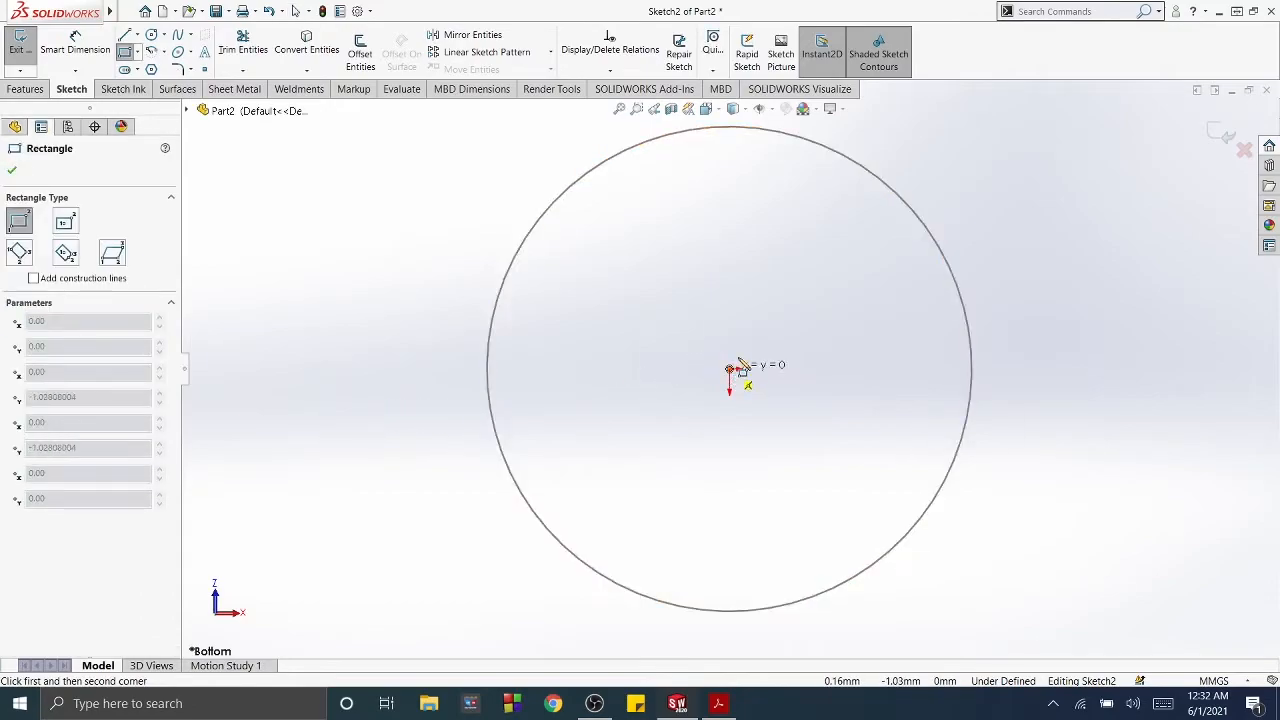
pyautogui.click(925, 228)
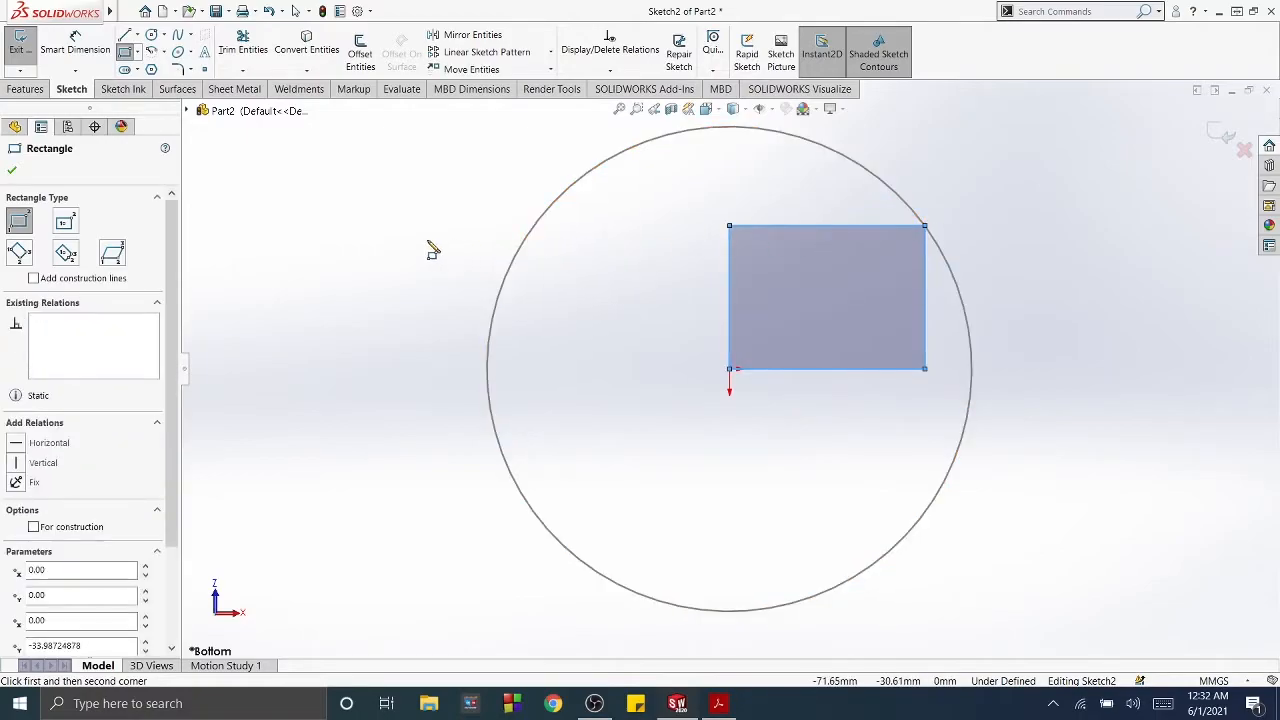
pyautogui.click(20, 50)
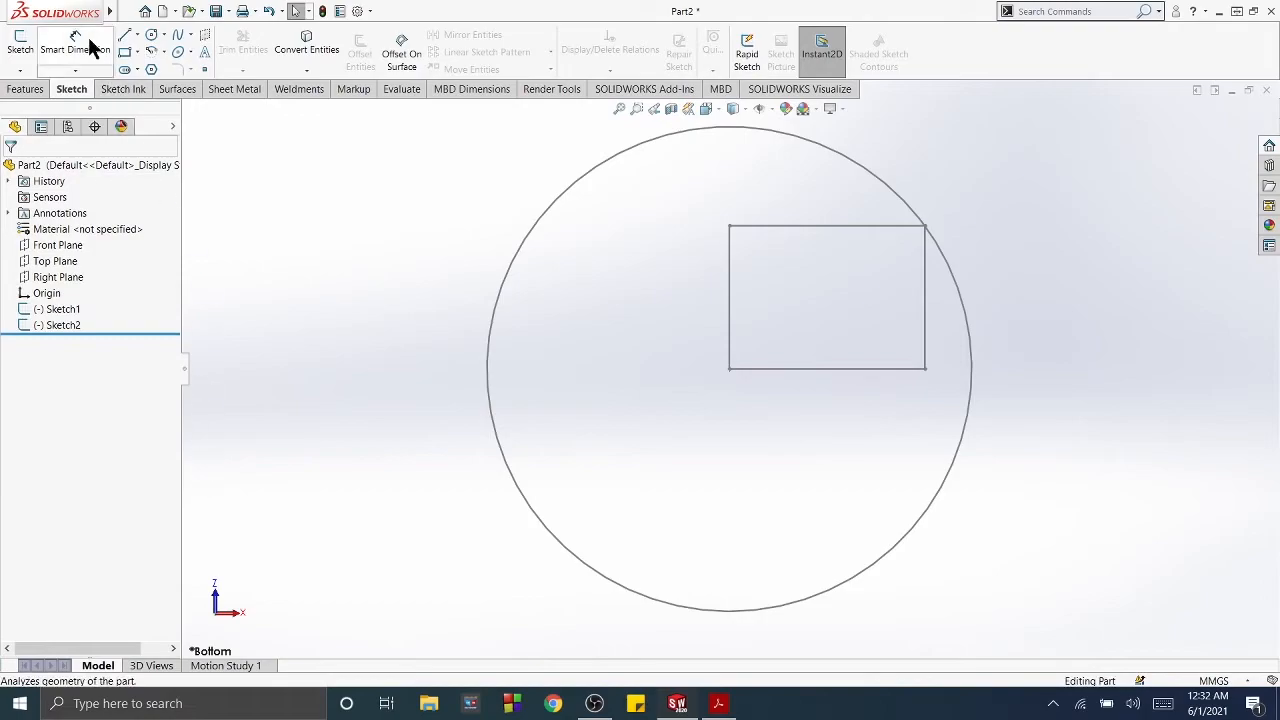
# Step: Customize the mouse gestures to use 12 gestures and apply the change
pyautogui.moveTo(106, 10)
pyautogui.click(248, 12)
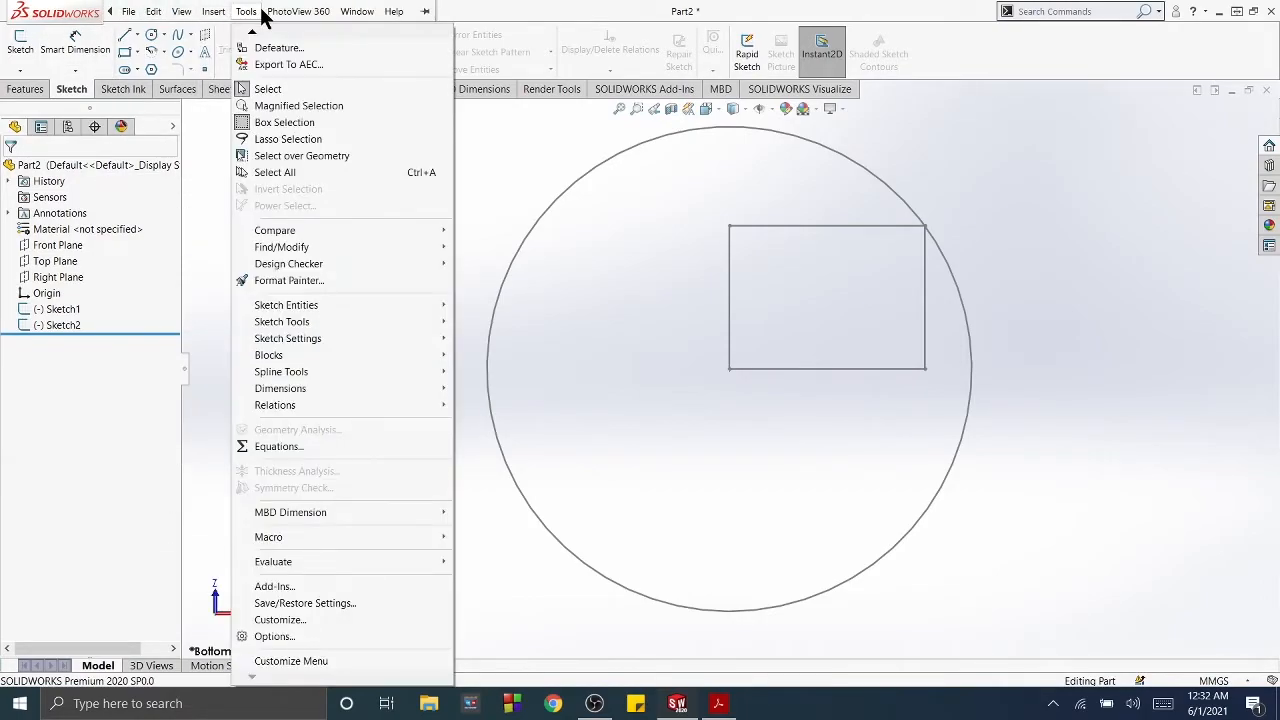
pyautogui.click(288, 621)
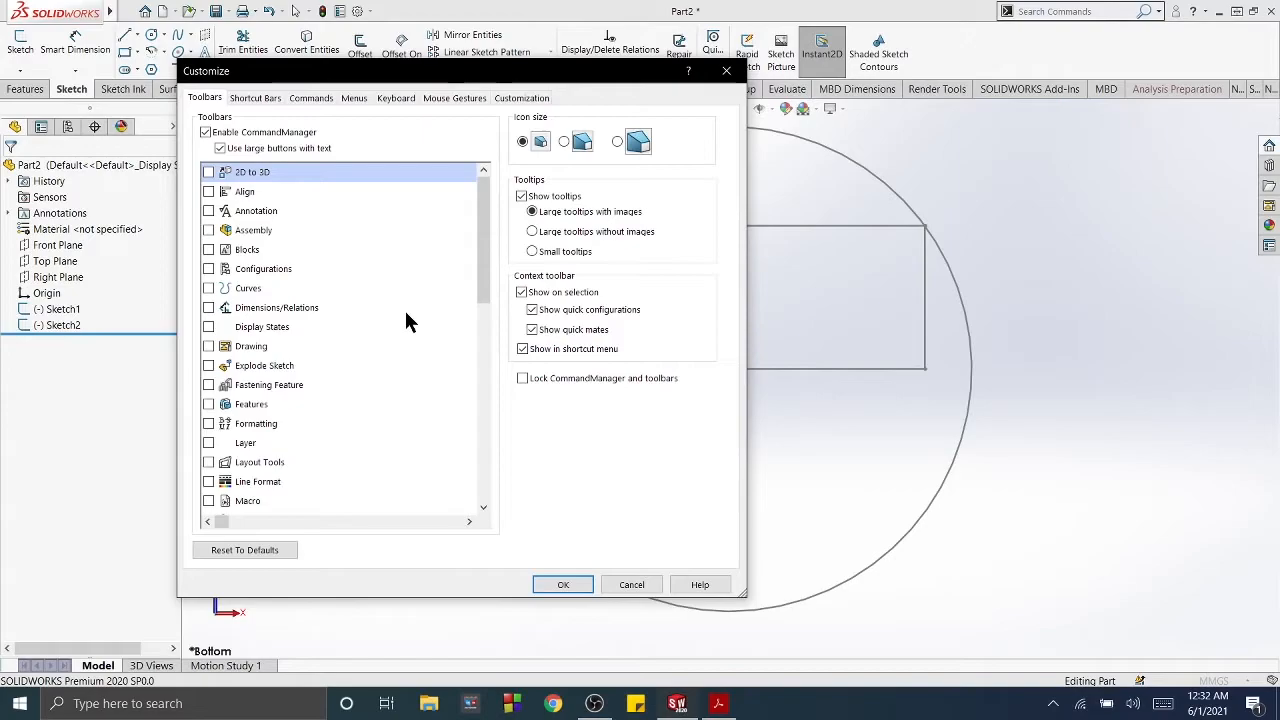
pyautogui.click(453, 97)
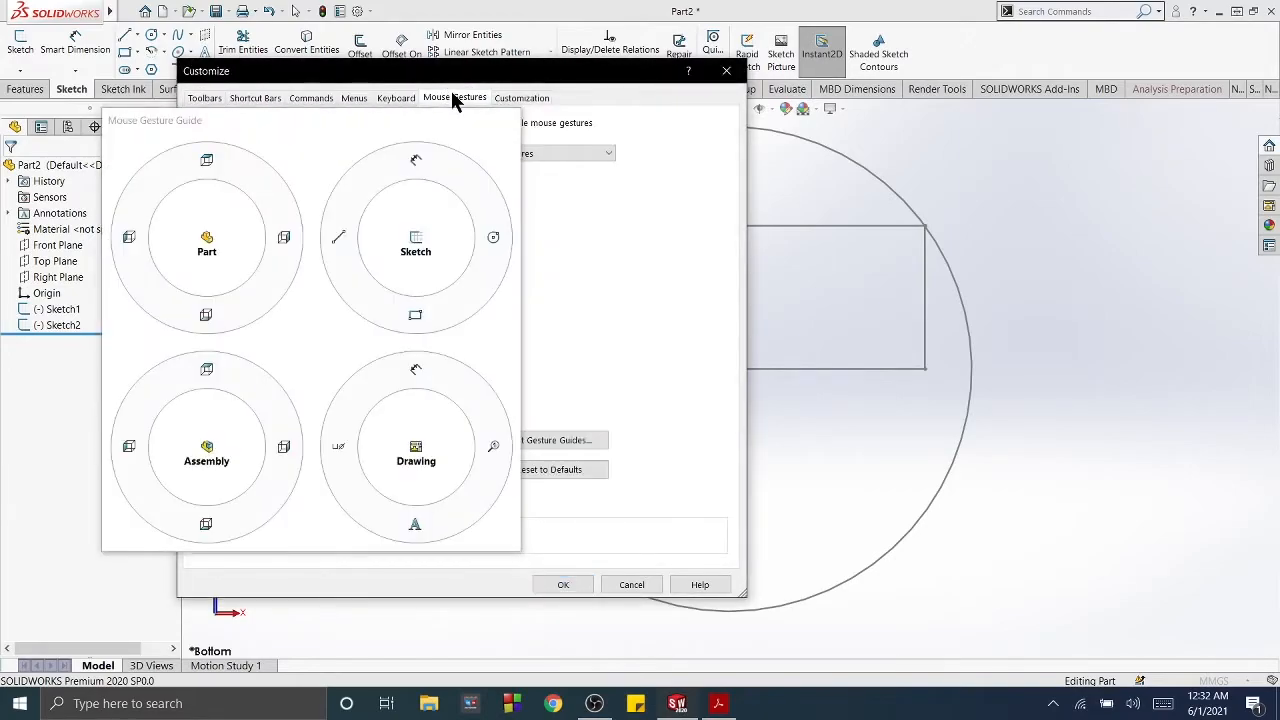
pyautogui.moveTo(530, 85); pyautogui.dragTo(881, 67)
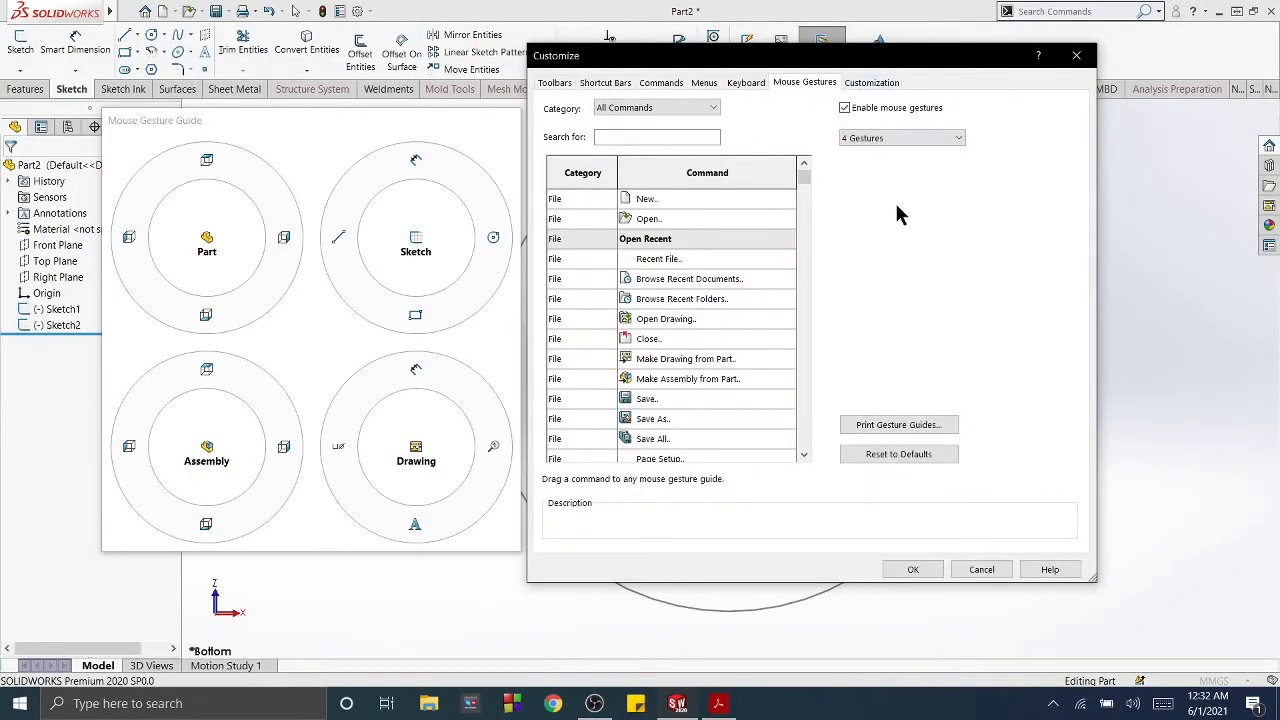
pyautogui.click(892, 138)
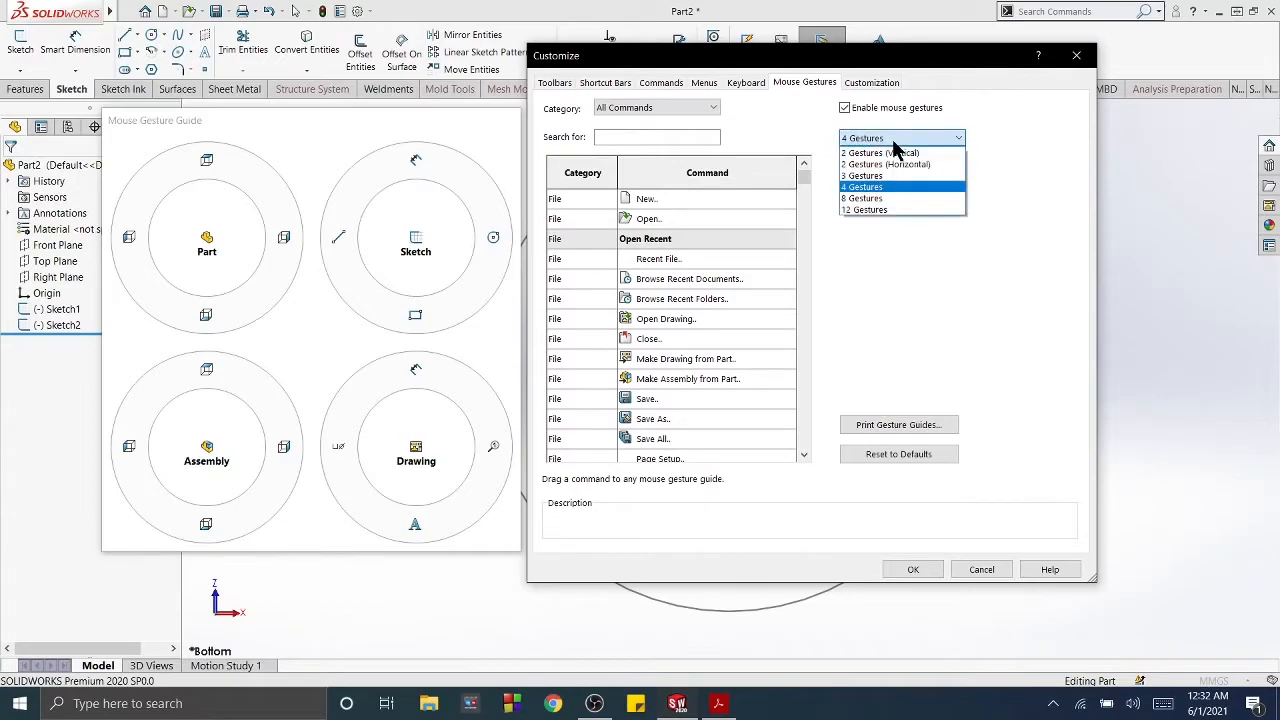
pyautogui.click(888, 198)
pyautogui.click(891, 143)
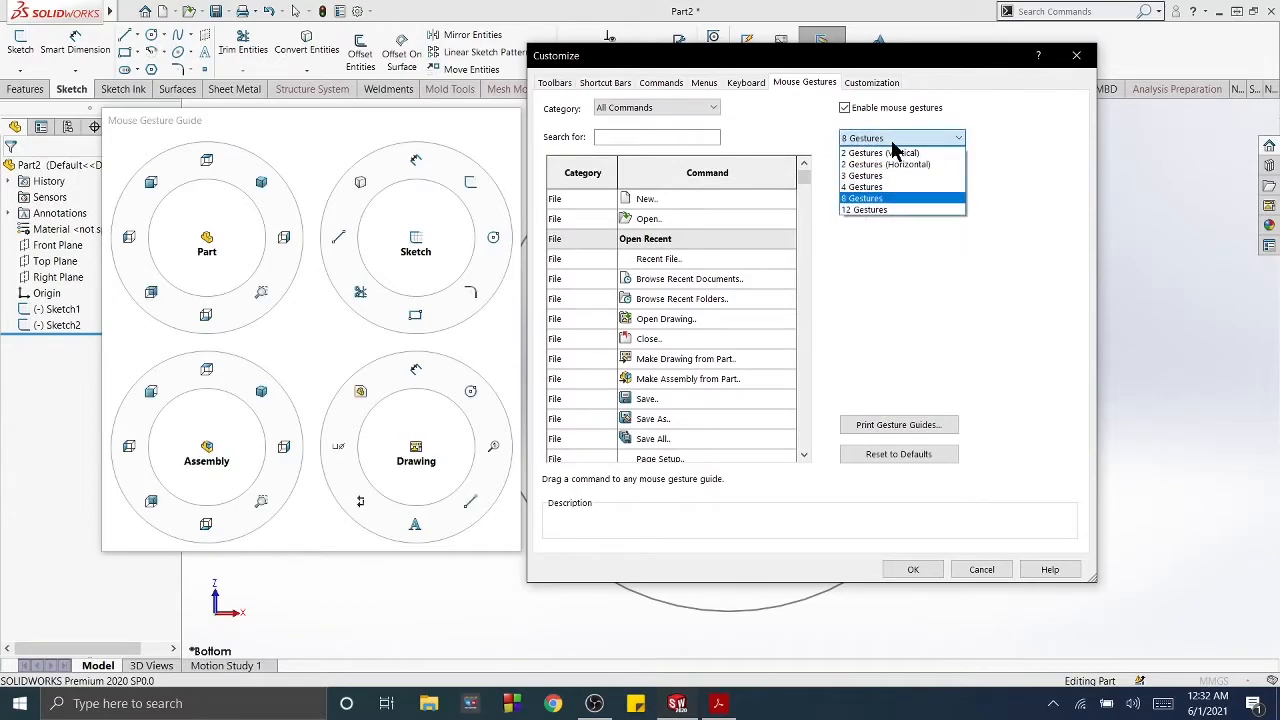
pyautogui.click(888, 209)
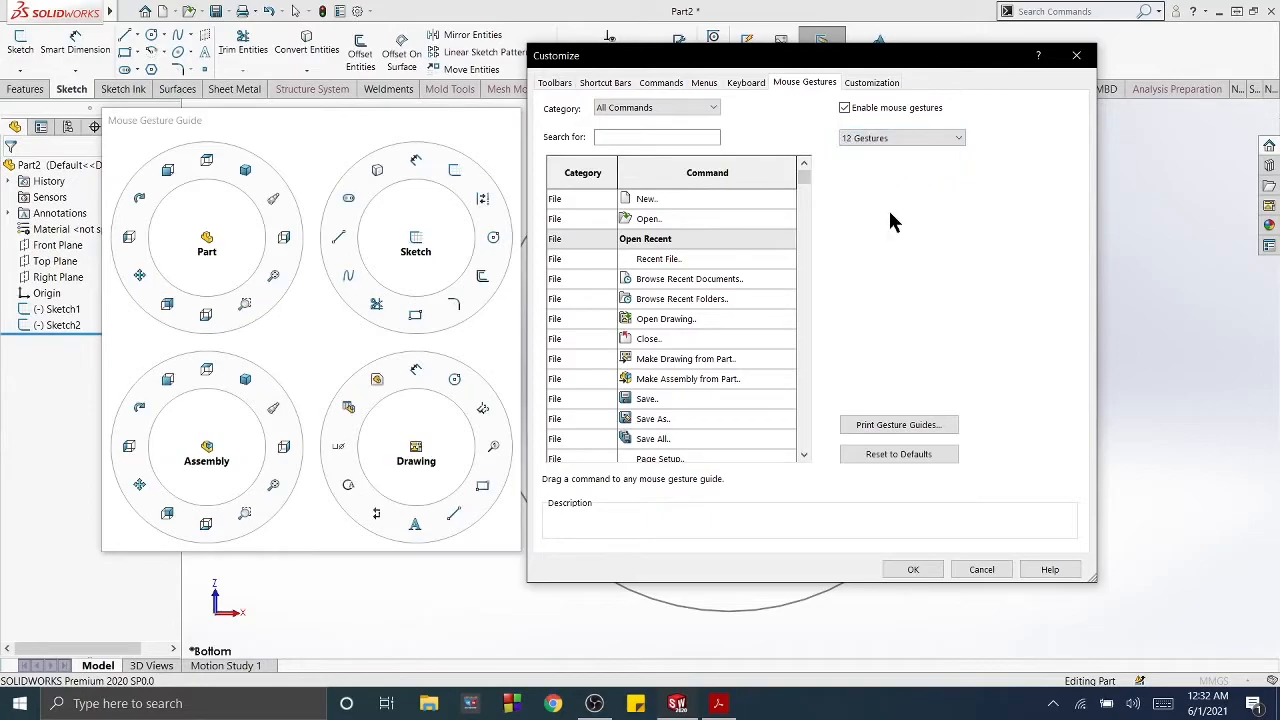
pyautogui.click(925, 572)
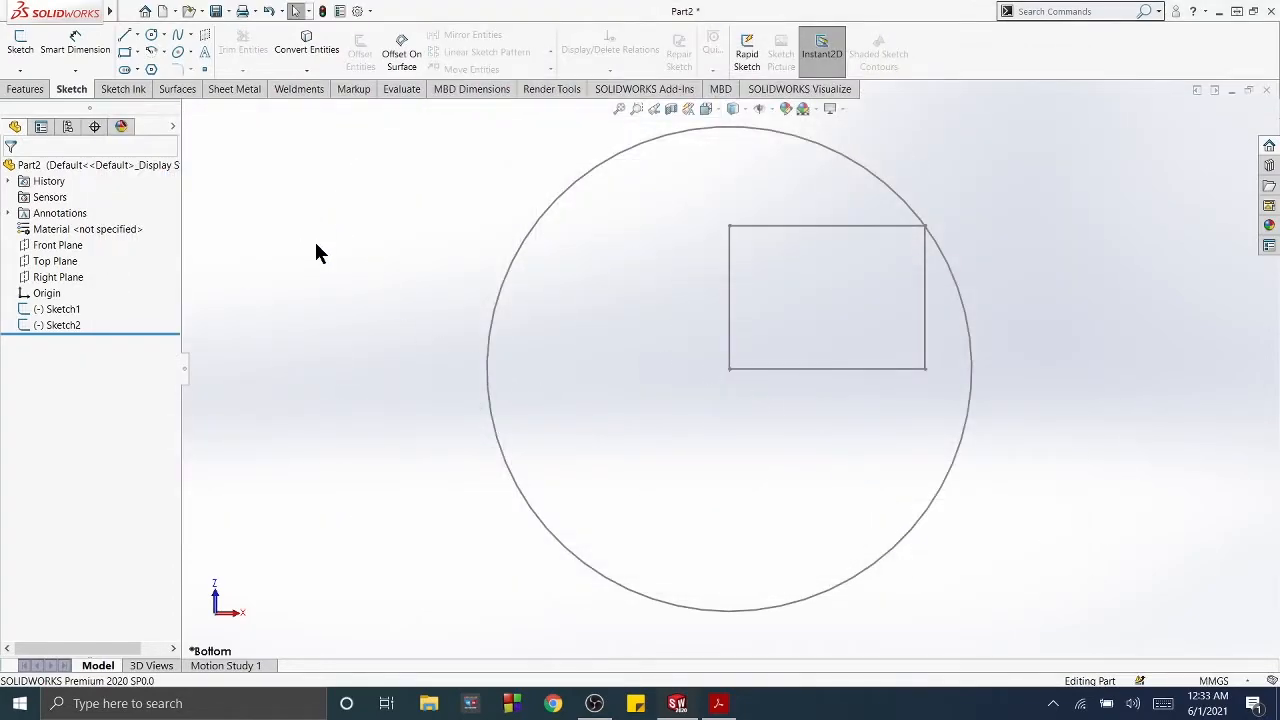
# Step: In a new sketch on the Top Plane, draw a line from the origin to the circle's upper-left edge
pyautogui.moveTo(316, 247); pyautogui.dragTo(391, 252, button='right')
pyautogui.moveTo(289, 251); pyautogui.dragTo(285, 340, button='right')
pyautogui.click(62, 263)
pyautogui.rightClick(66, 268)
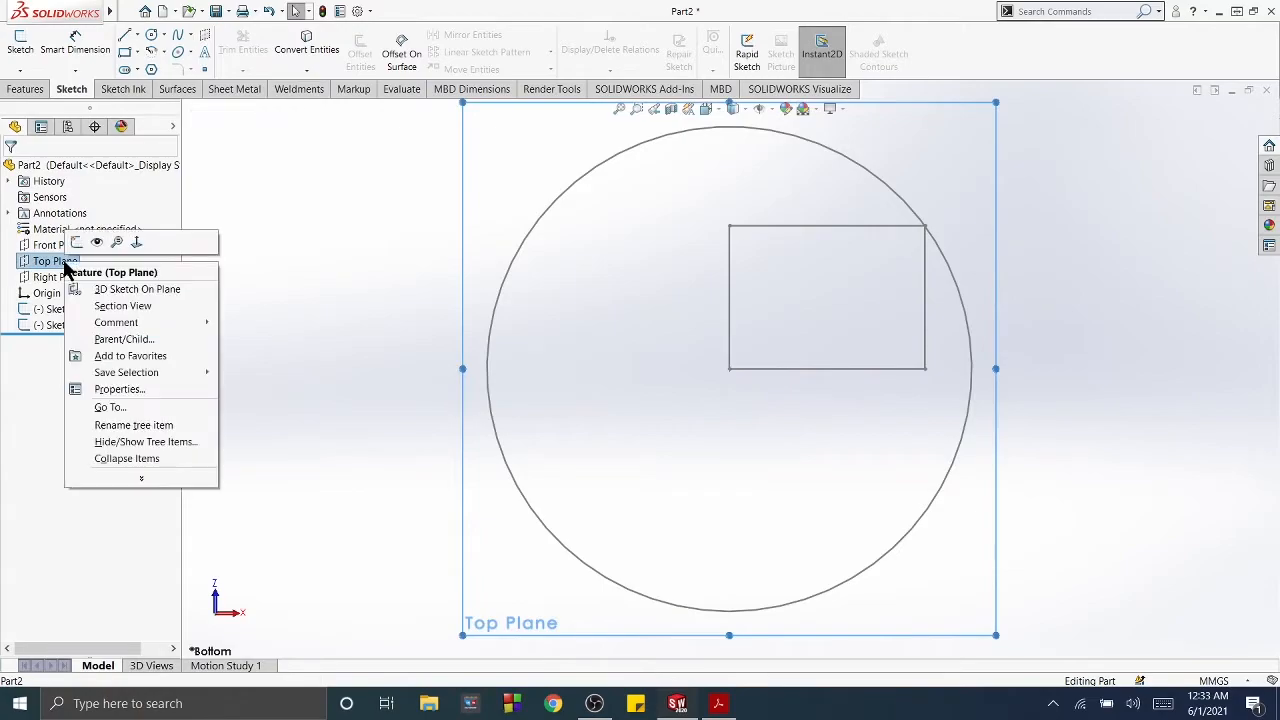
pyautogui.click(76, 243)
pyautogui.click(238, 261)
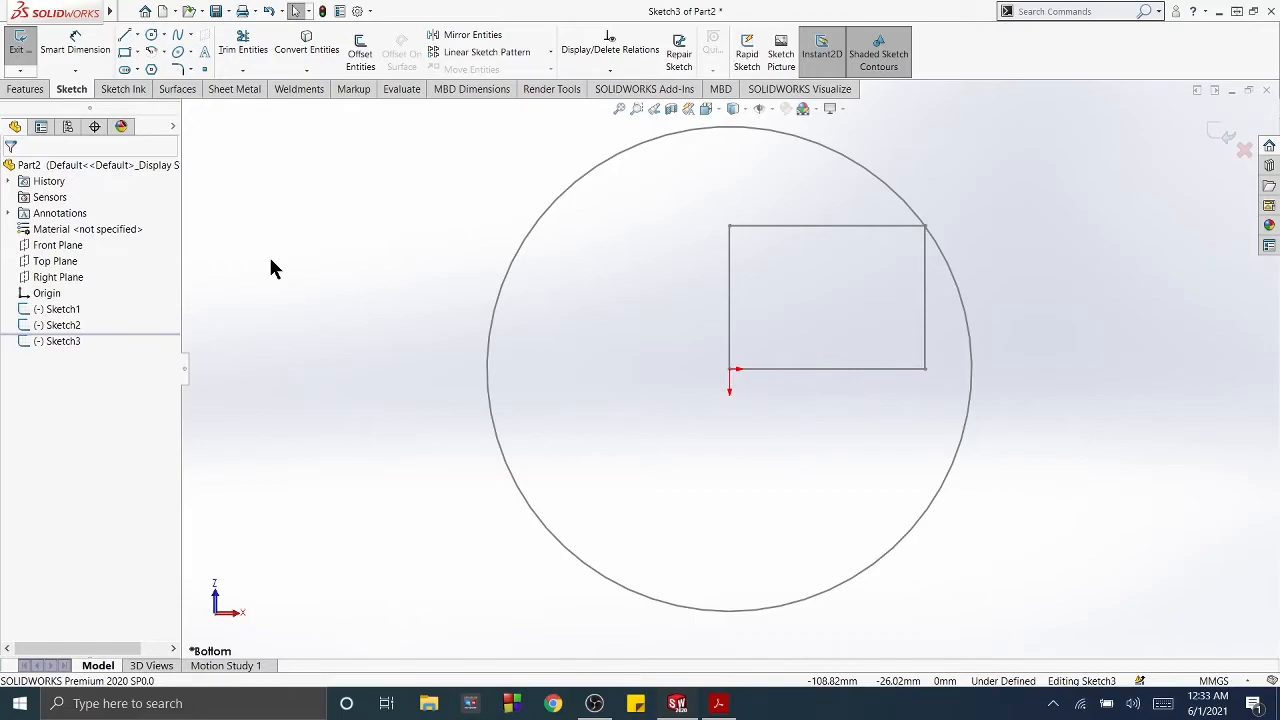
pyautogui.press('s')
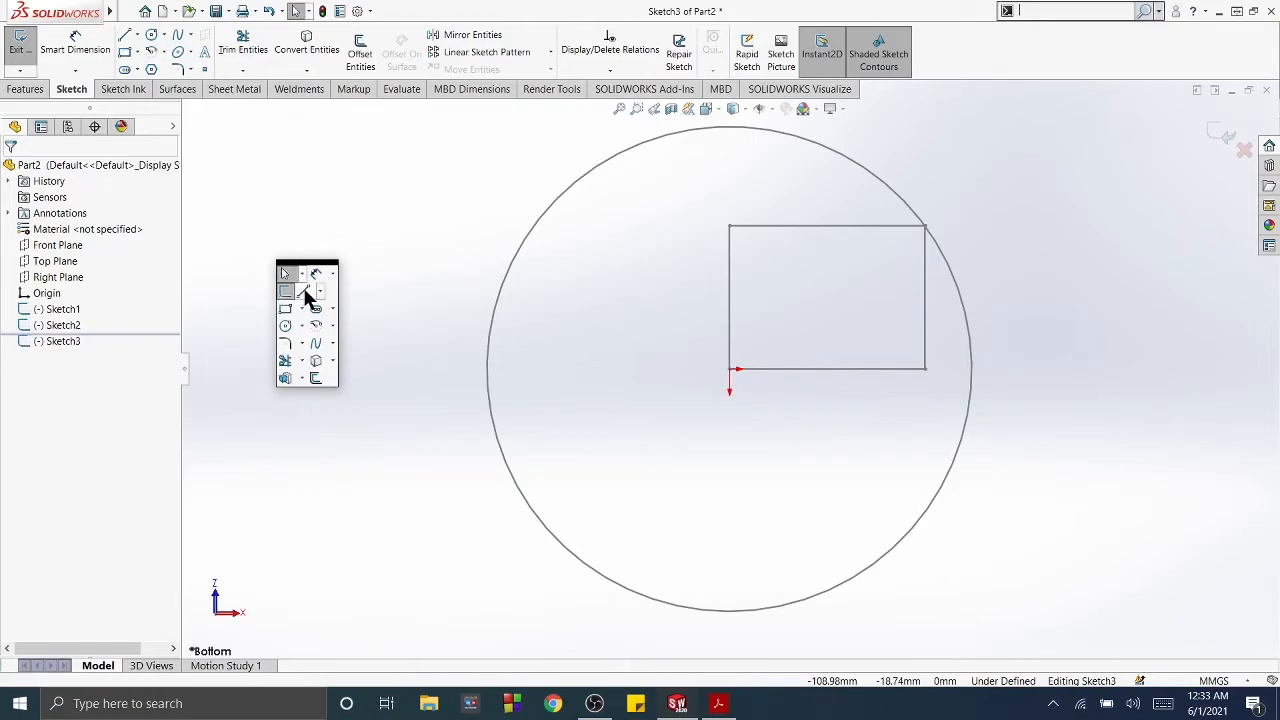
pyautogui.click(305, 289)
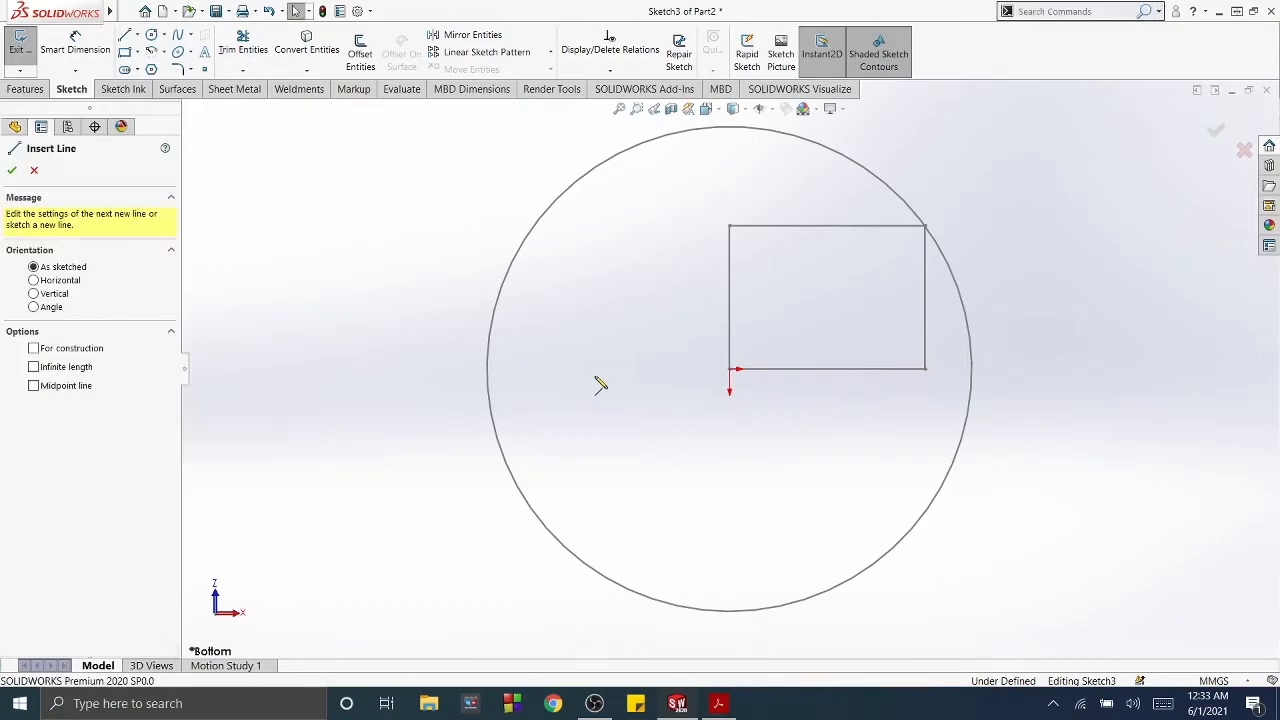
pyautogui.click(729, 369)
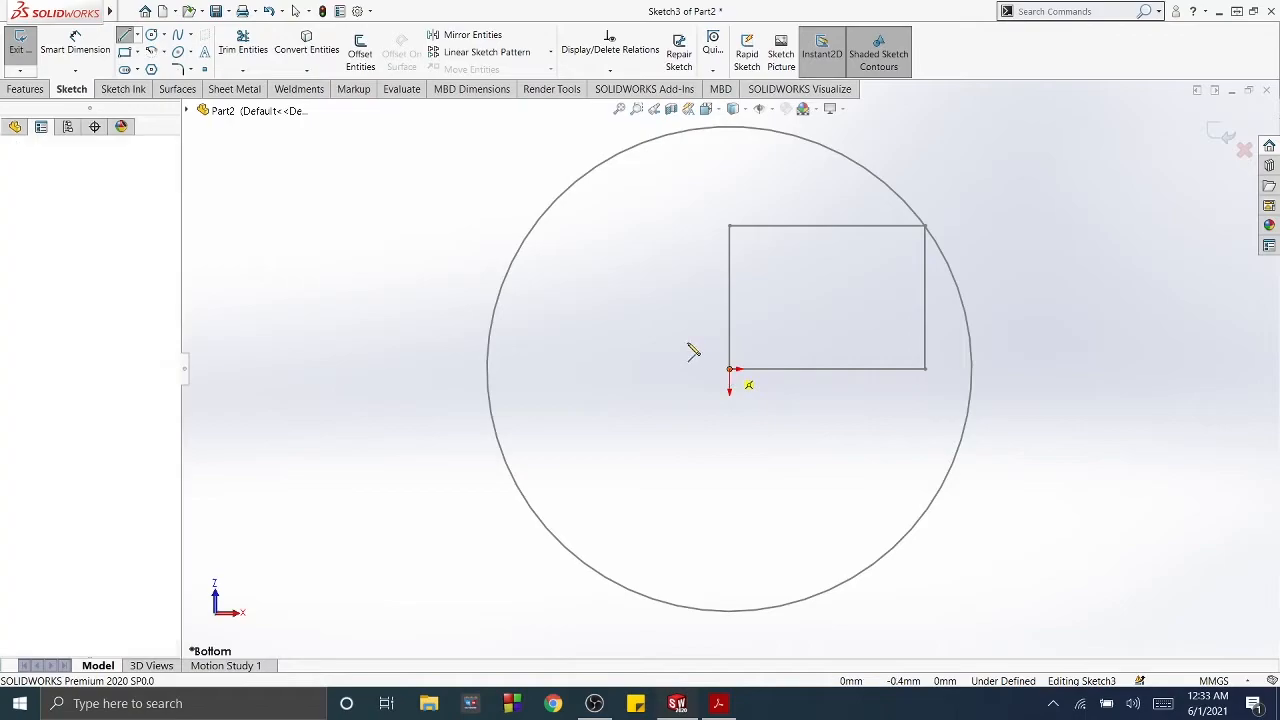
pyautogui.click(532, 228)
pyautogui.press('Escape')
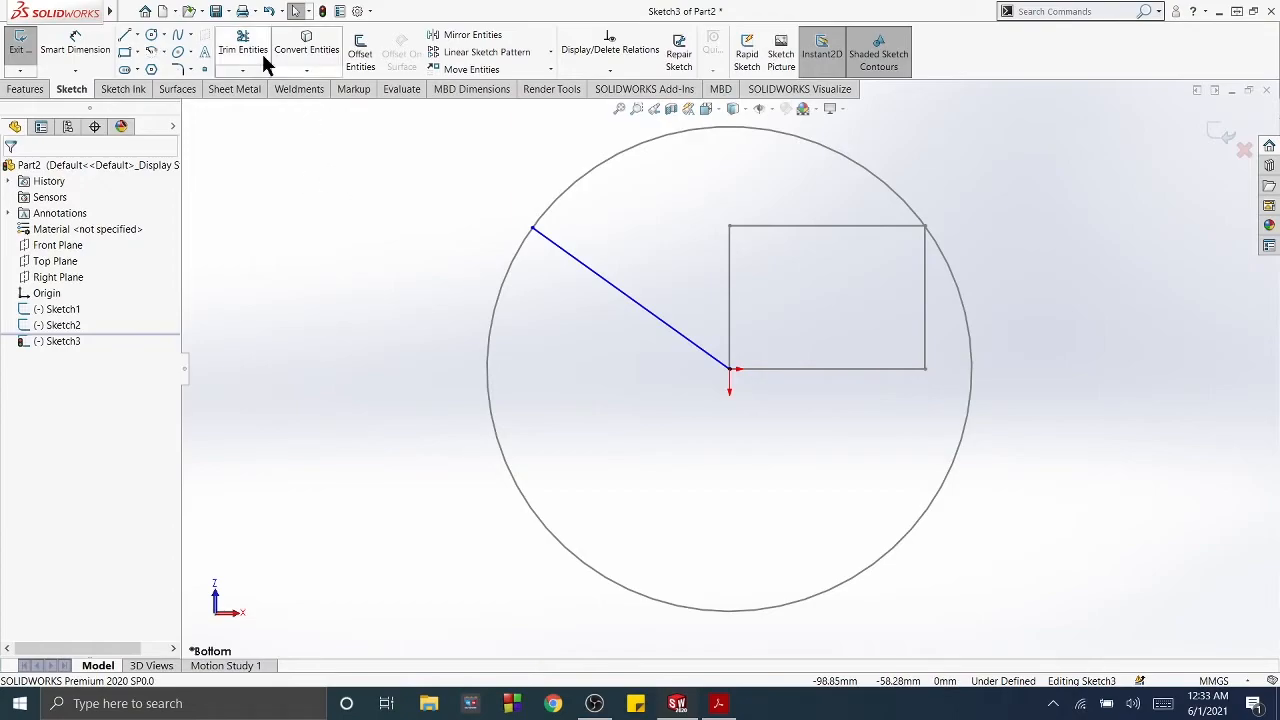
# Step: Open the shortcut bar customization and add the Extruded Cut command from Flyout Toolbars to the end of the sketch shortcut bar
pyautogui.moveTo(114, 10)
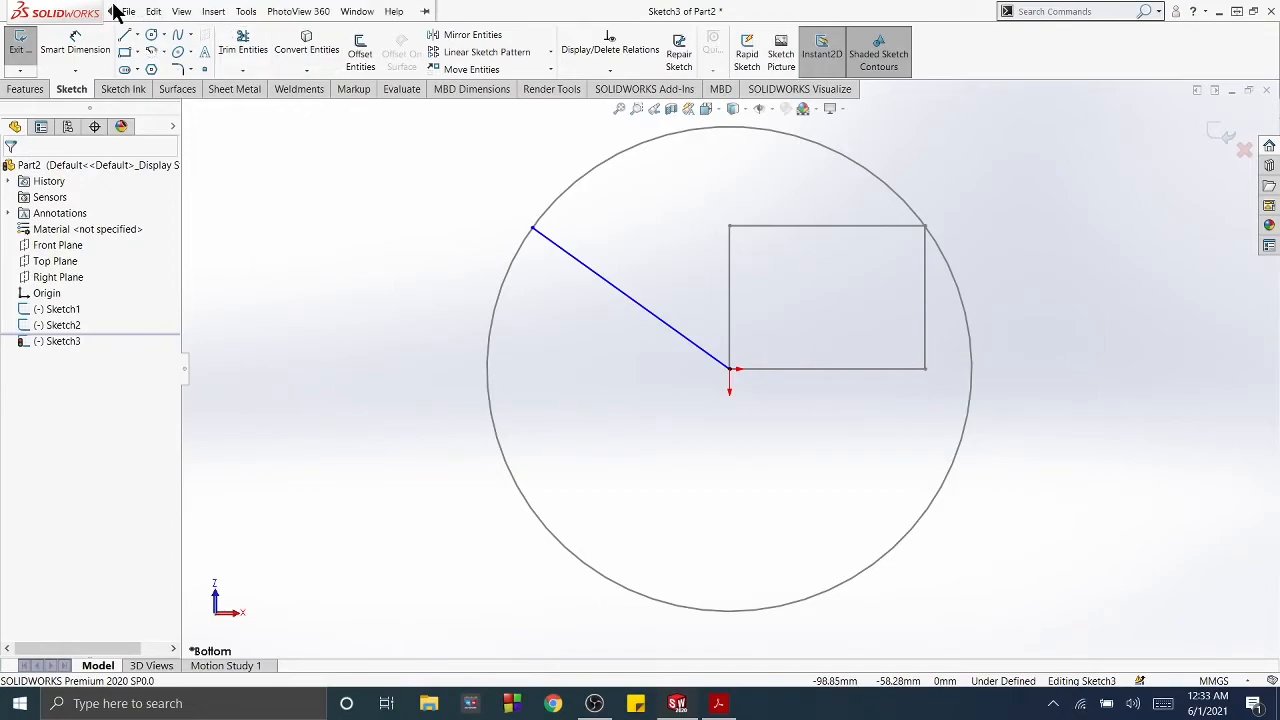
pyautogui.click(246, 11)
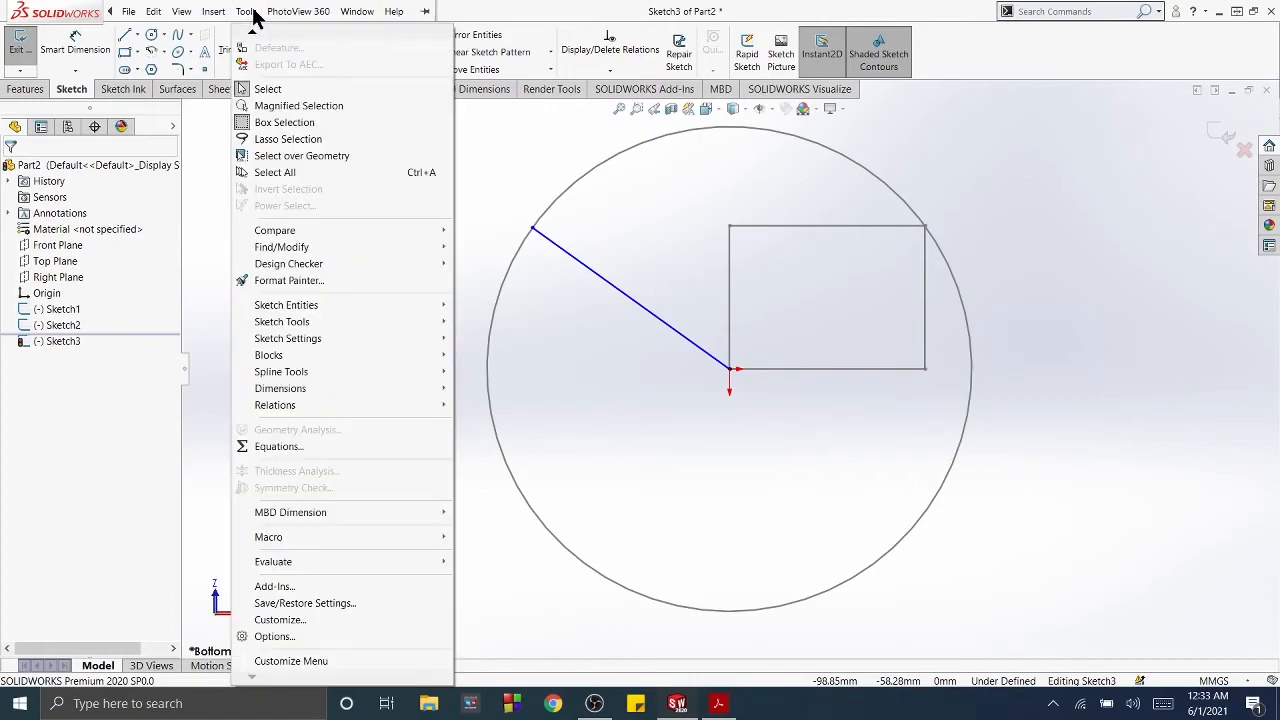
pyautogui.click(302, 619)
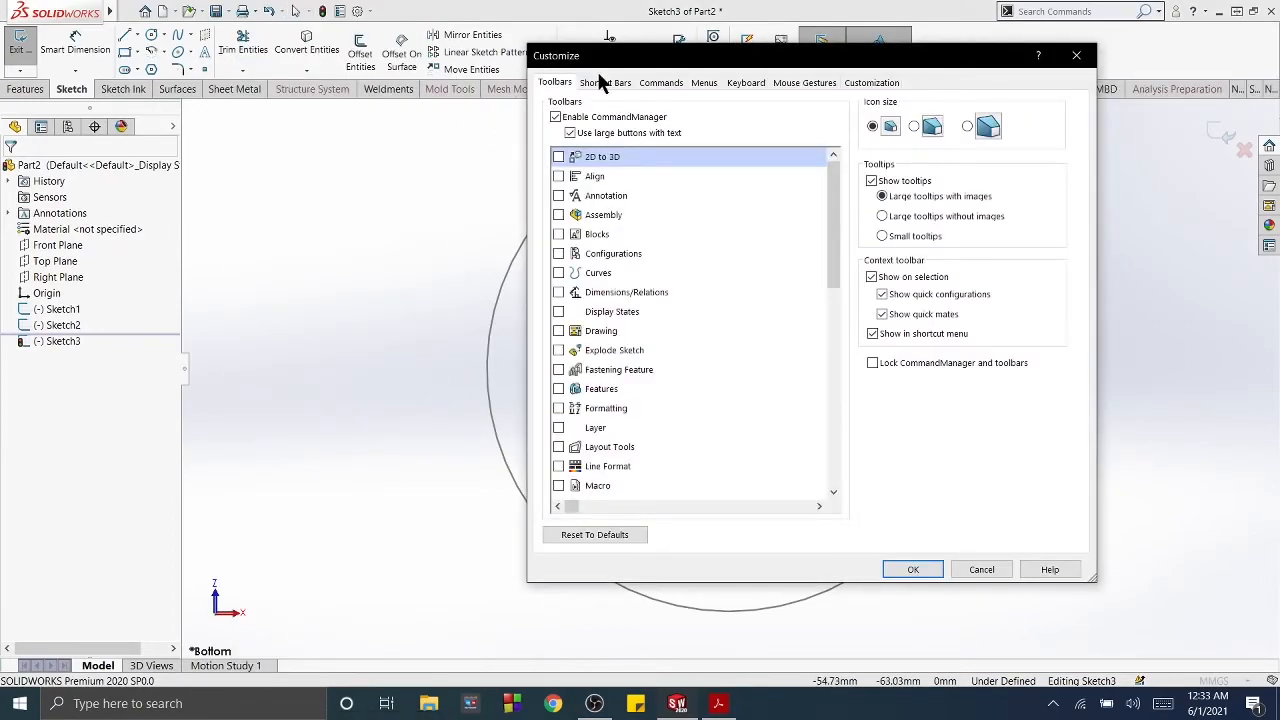
pyautogui.click(604, 82)
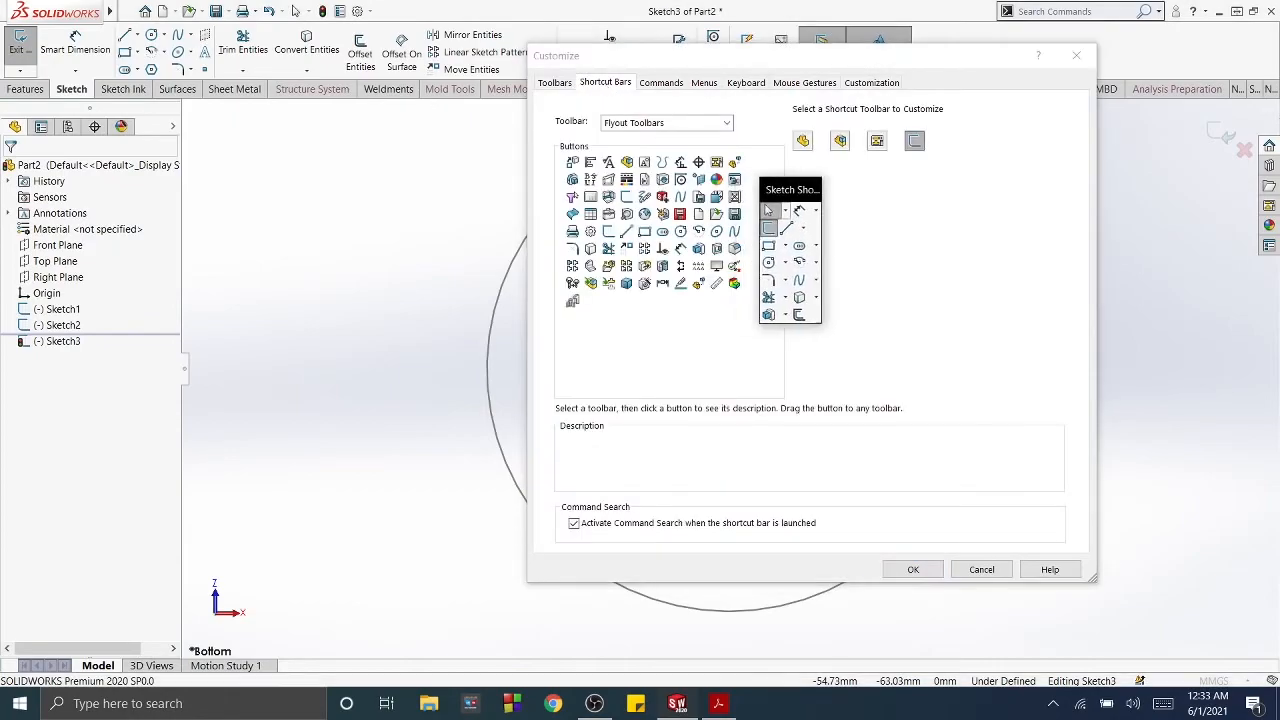
pyautogui.moveTo(785, 190); pyautogui.dragTo(884, 183)
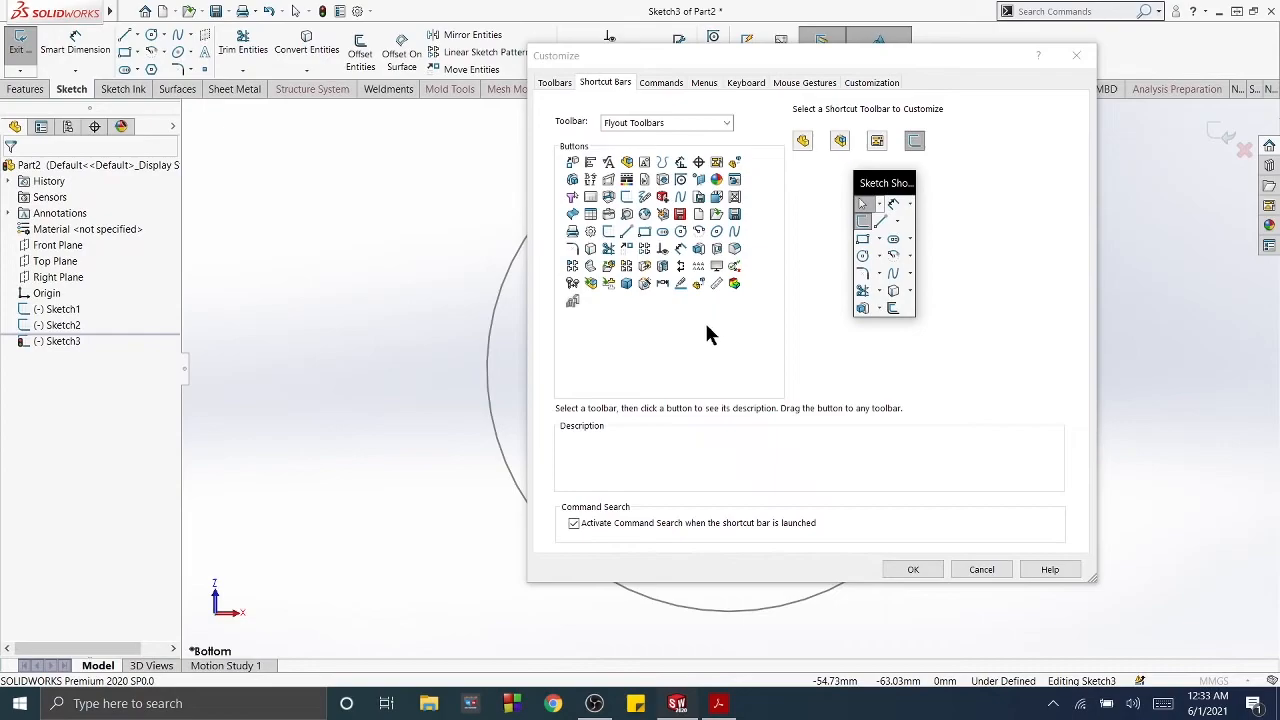
pyautogui.moveTo(722, 252)
pyautogui.mouseDown()
pyautogui.moveTo(894, 288)
pyautogui.moveTo(899, 313)
pyautogui.mouseUp()
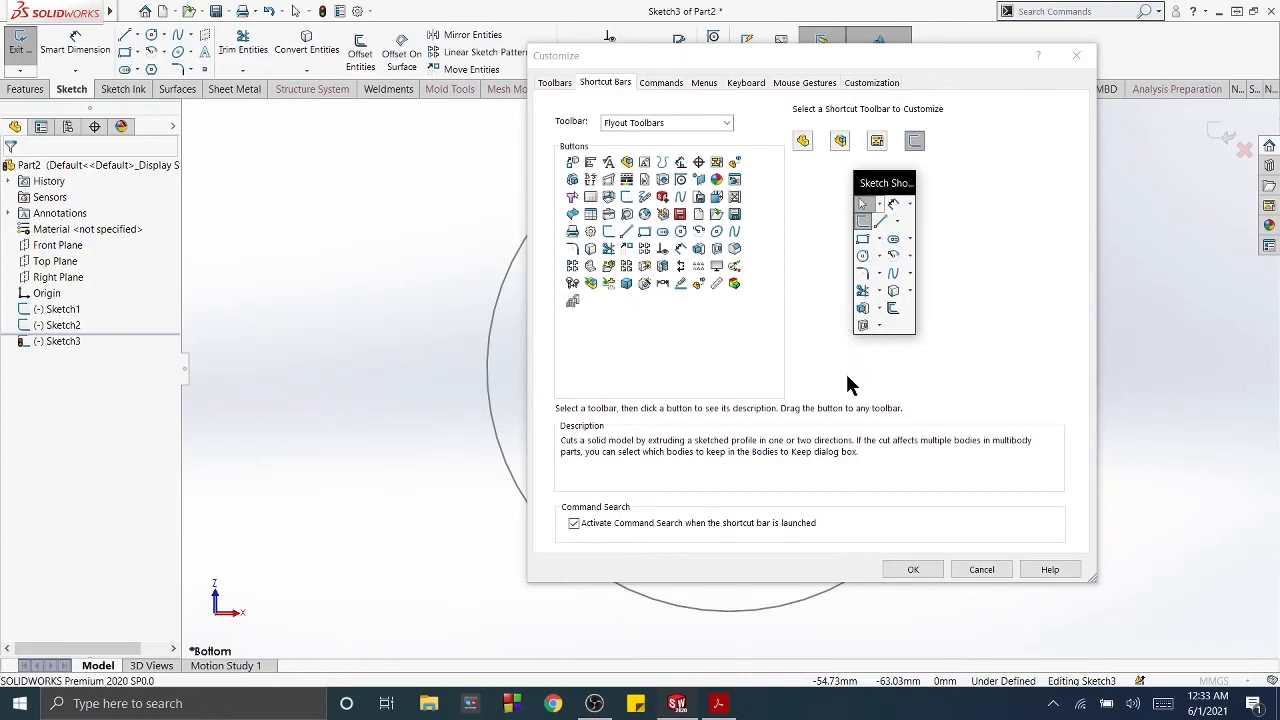
# Step: Remove the Extruded Cut command from the sketch shortcut bar and accept the customization
pyautogui.moveTo(864, 324); pyautogui.dragTo(601, 314)
pyautogui.click(893, 358)
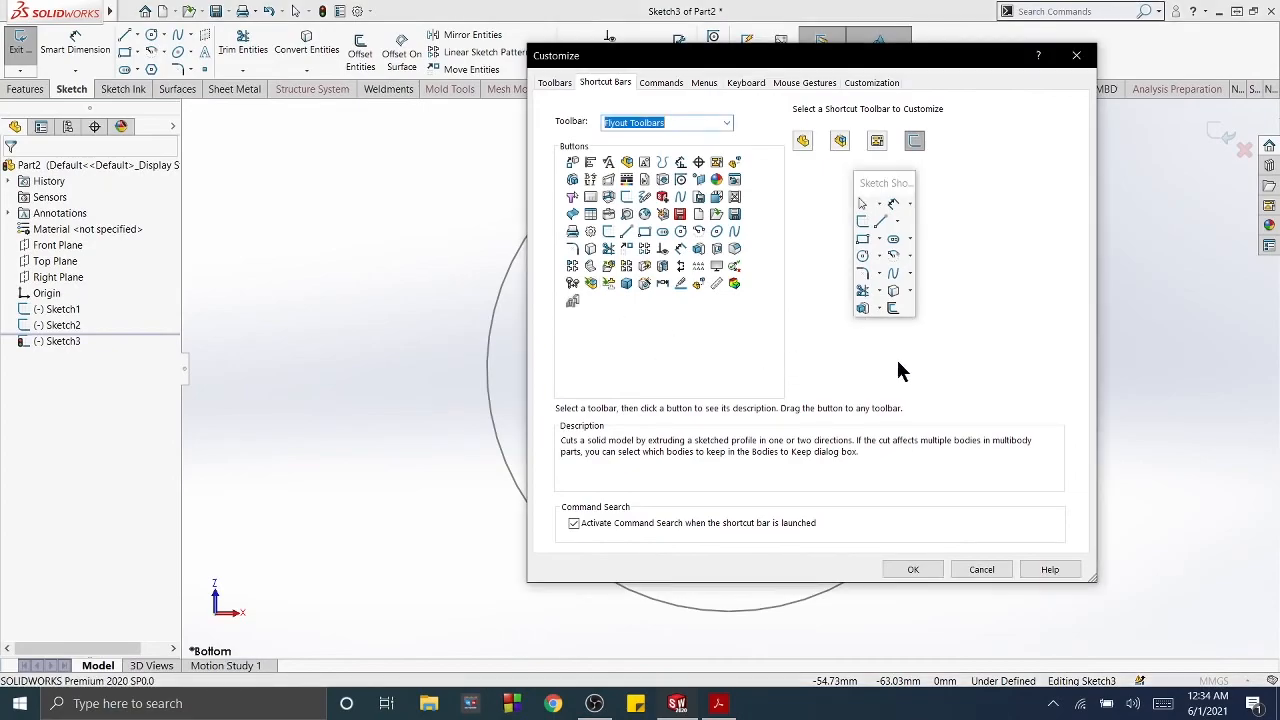
pyautogui.click(914, 569)
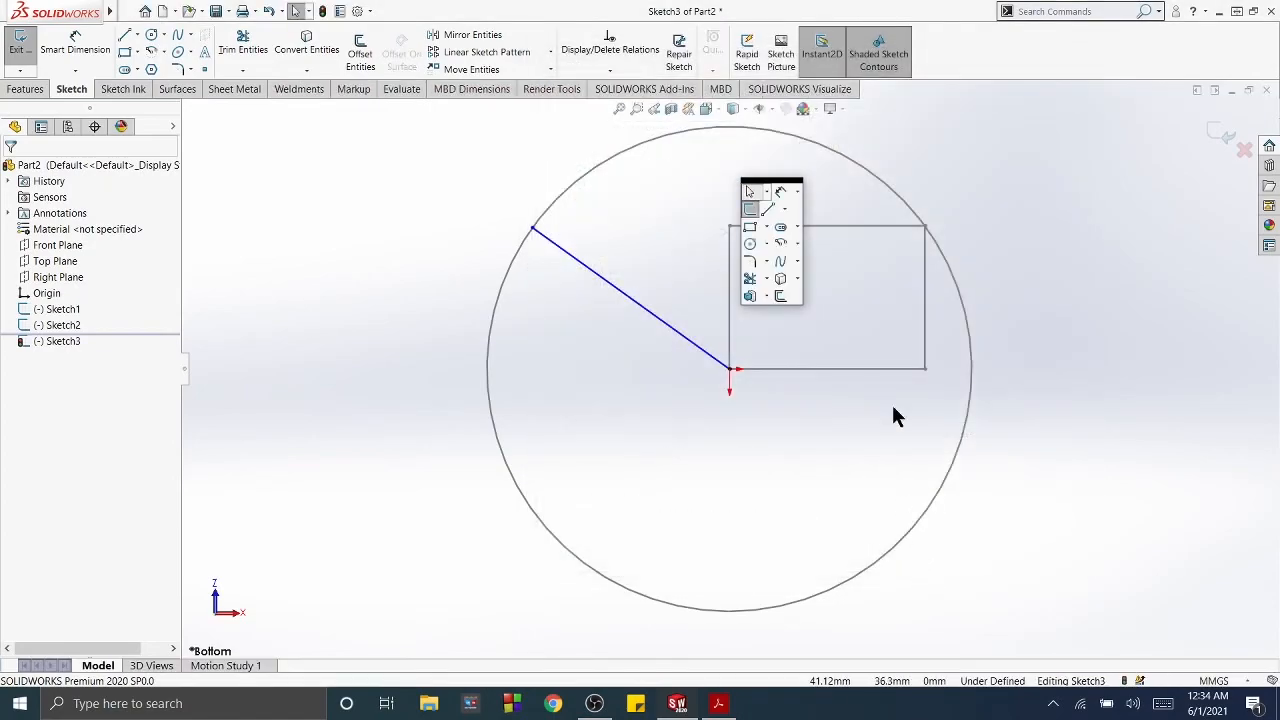